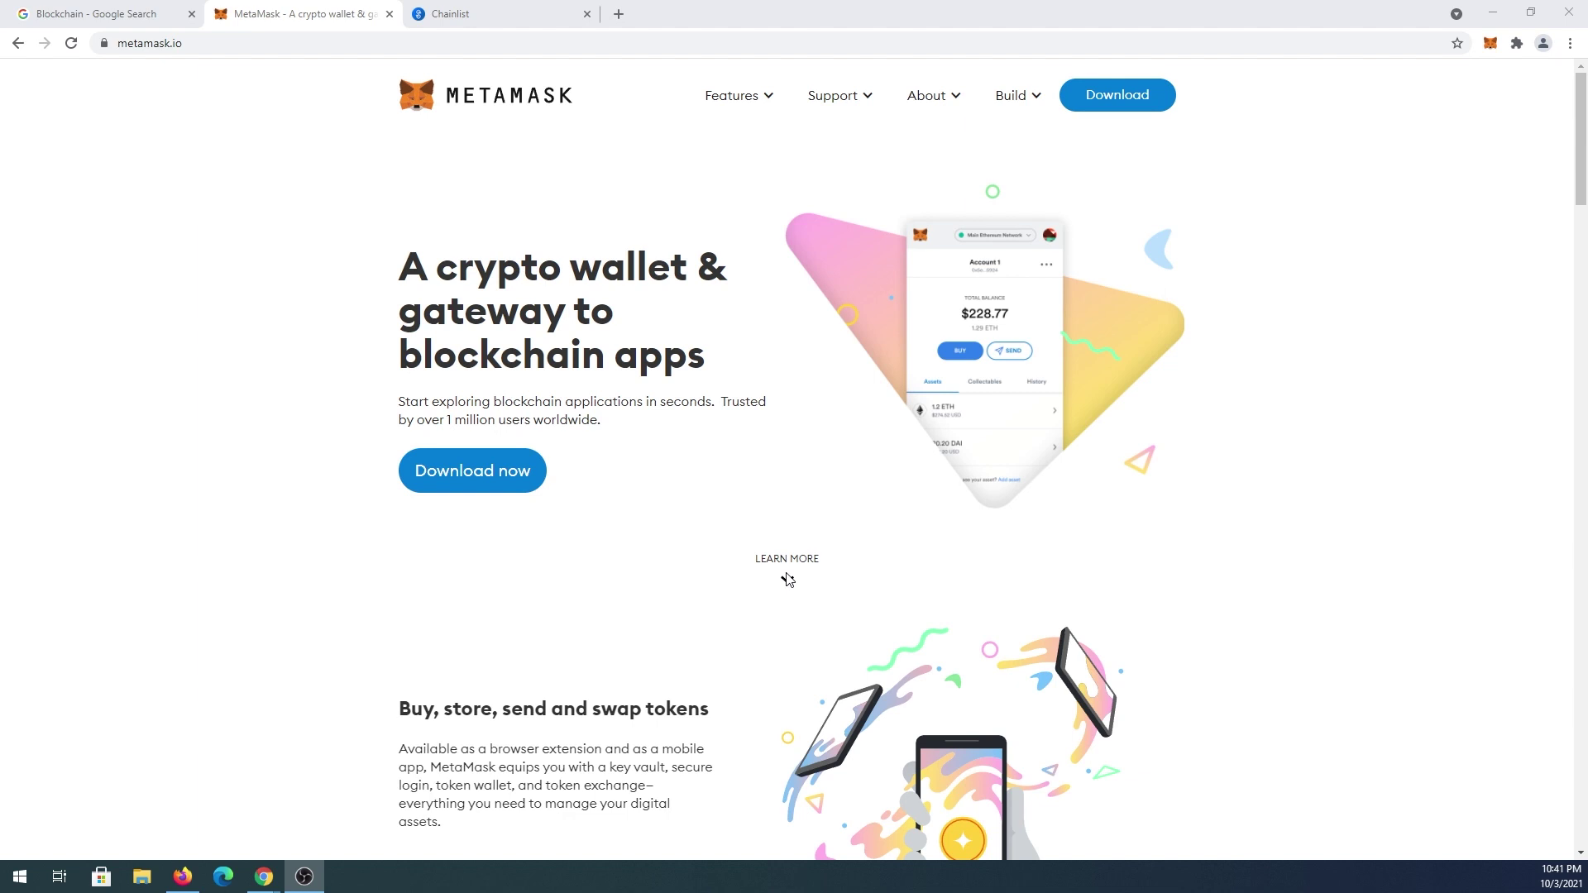
Connect MetaMask to Chainlist and view Account 1's 0 ETH balance on Ethereum Mainnet
left_click(460, 17)
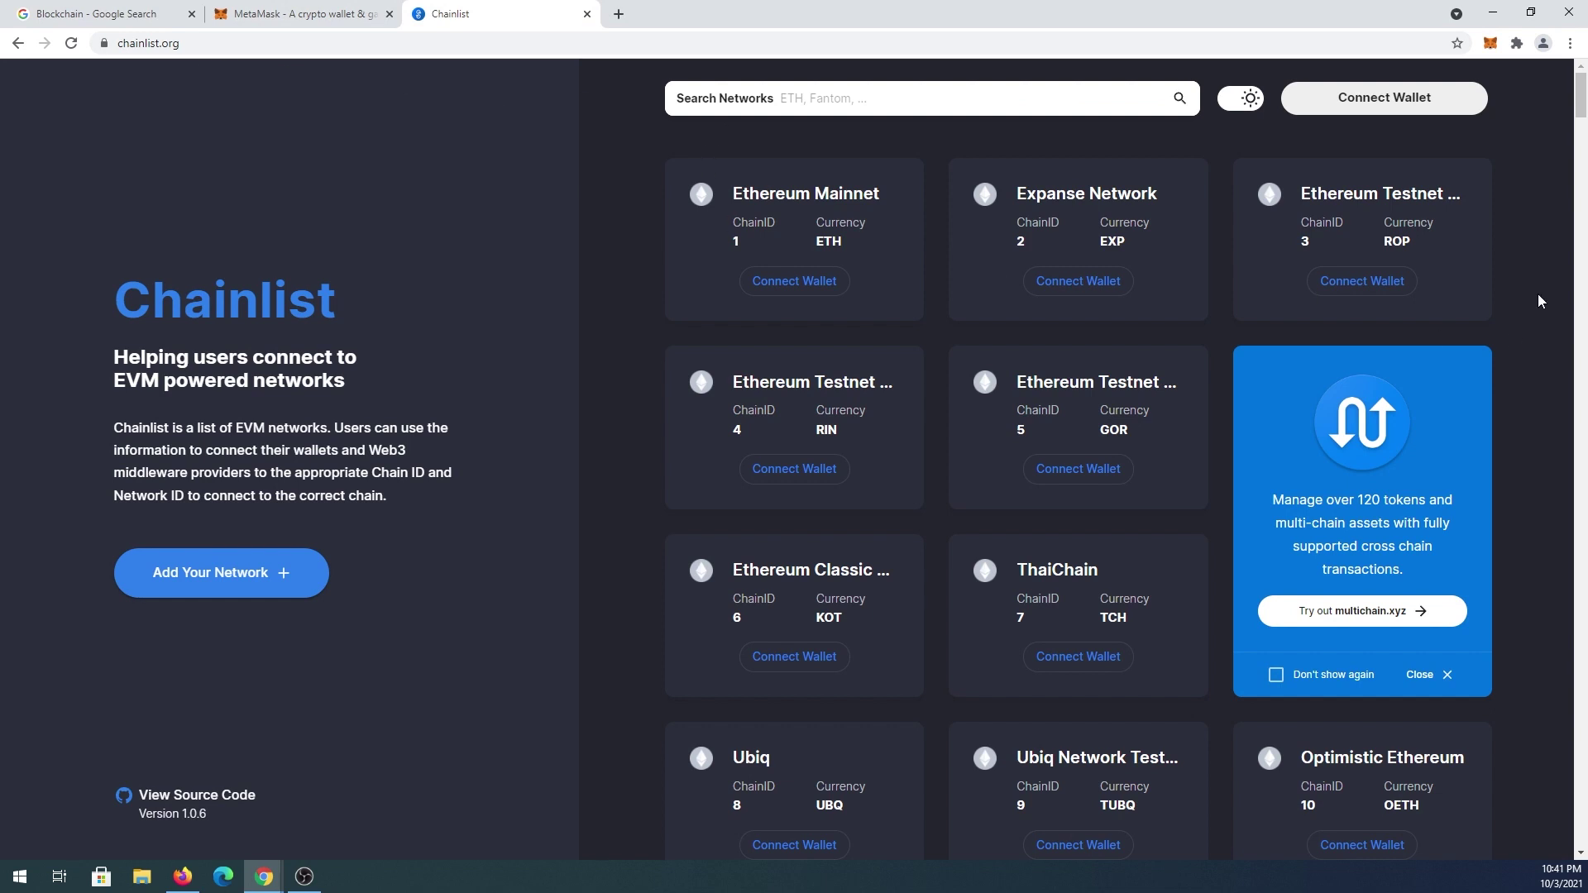
left_click(1387, 111)
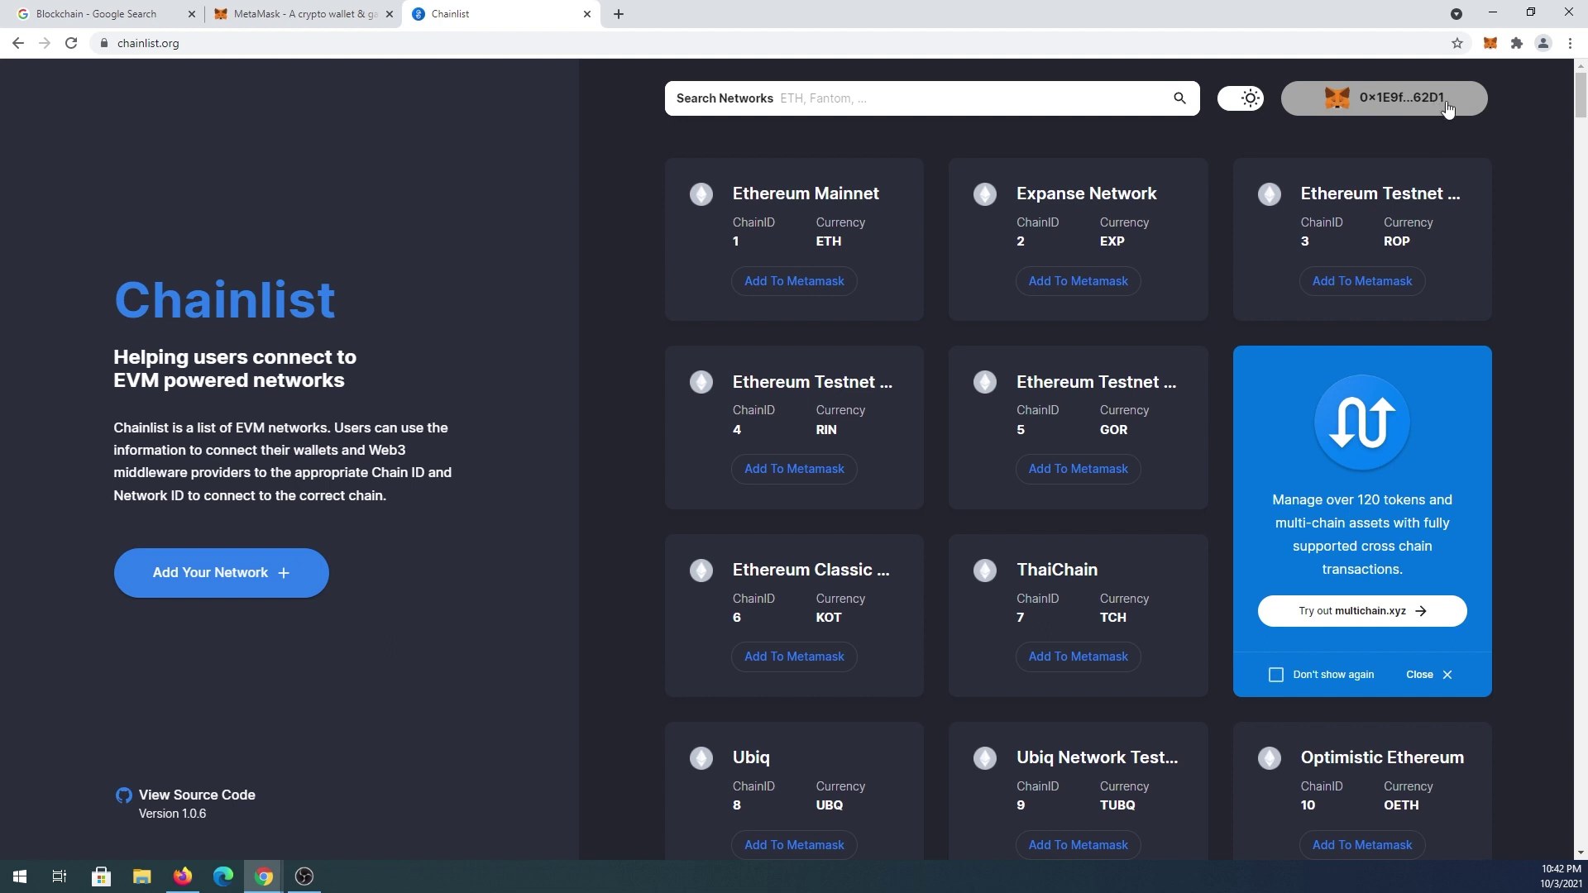
left_click(1490, 44)
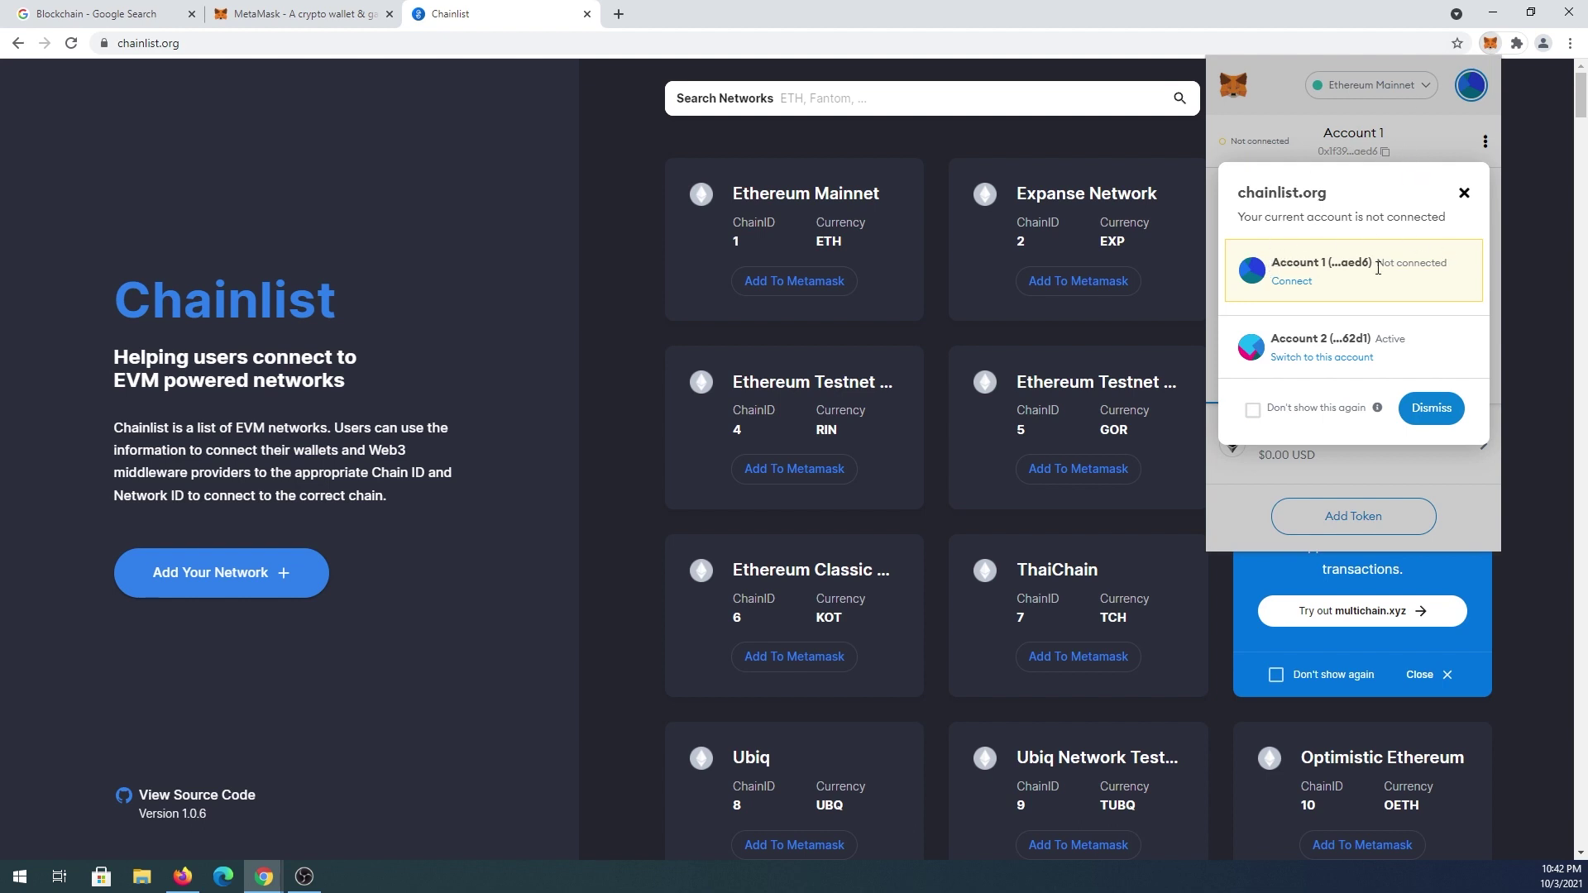
left_click(1428, 411)
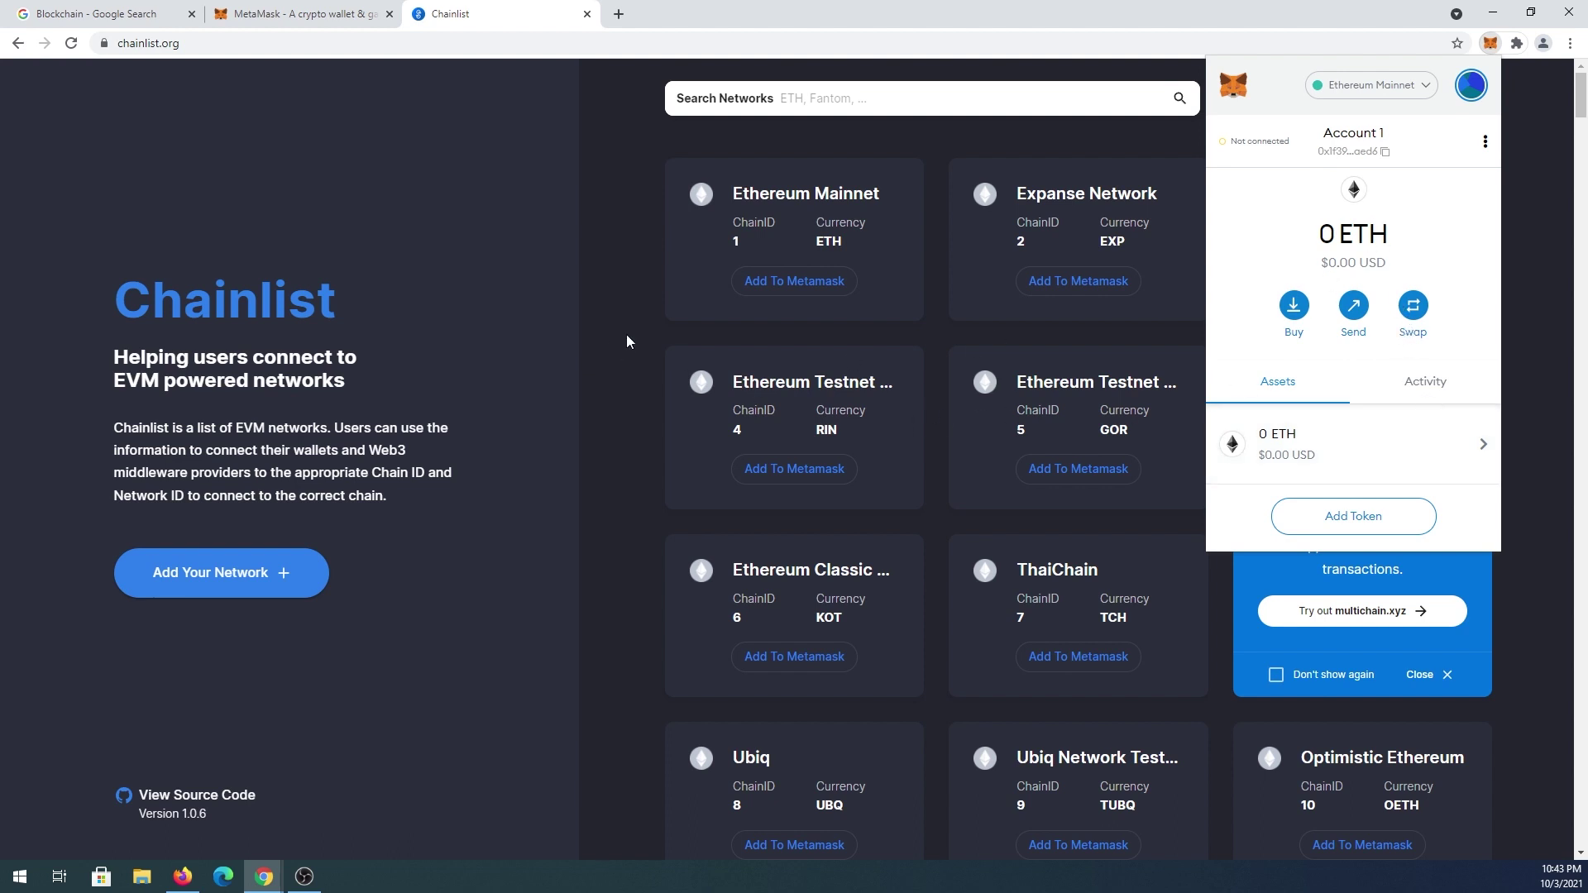
Add Ubiq (chain 8) to MetaMask, switch to it, and confirm the 0 UBQ balance
left_click(1533, 129)
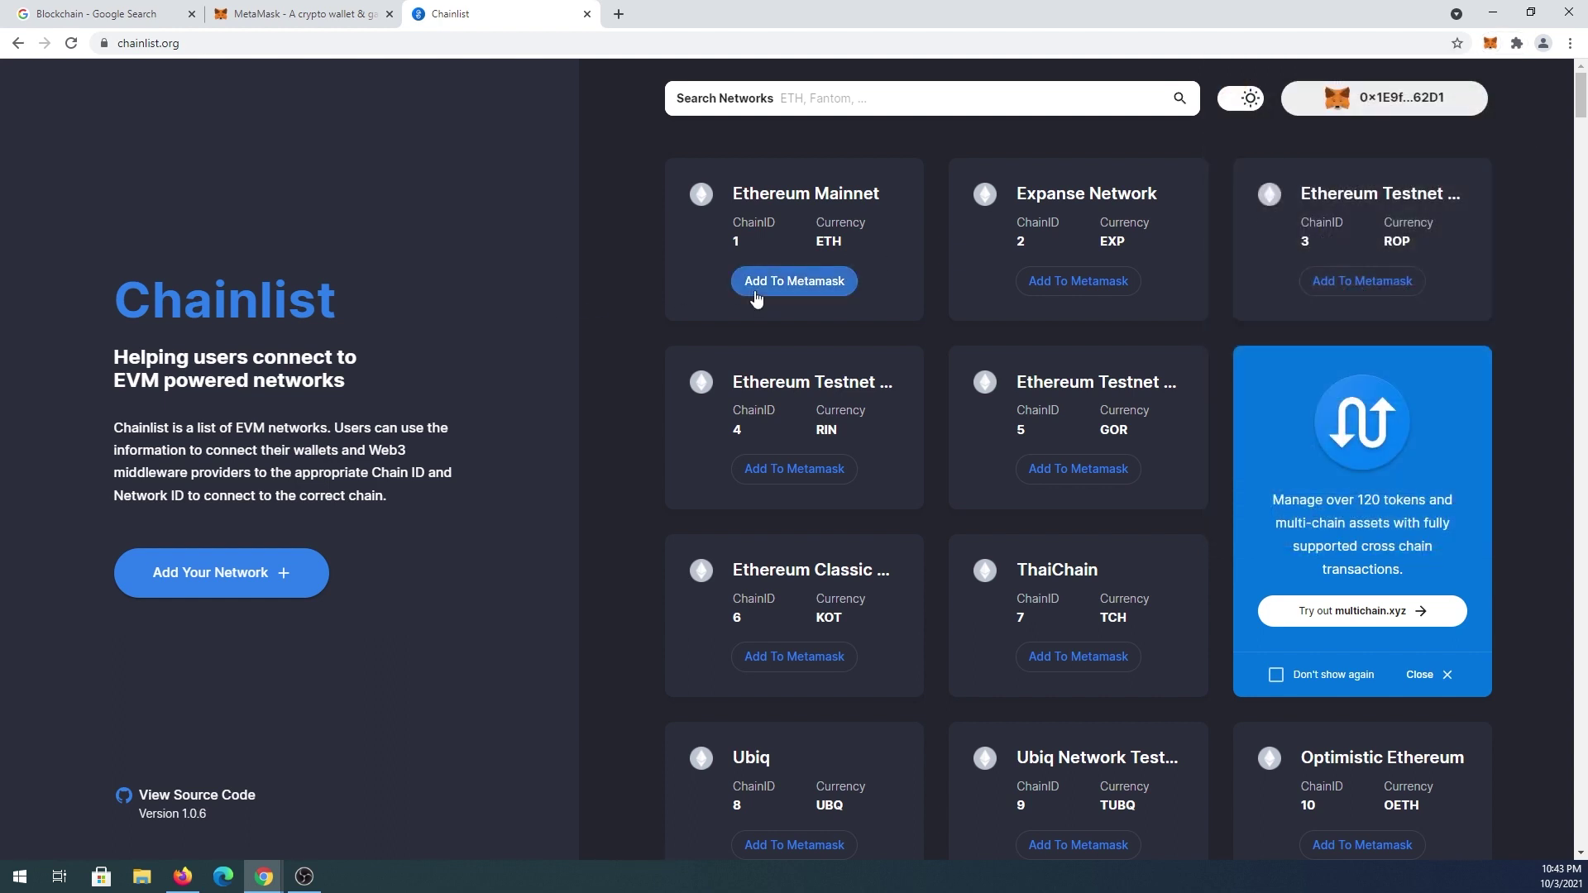
scroll(755, 297, "down", 4)
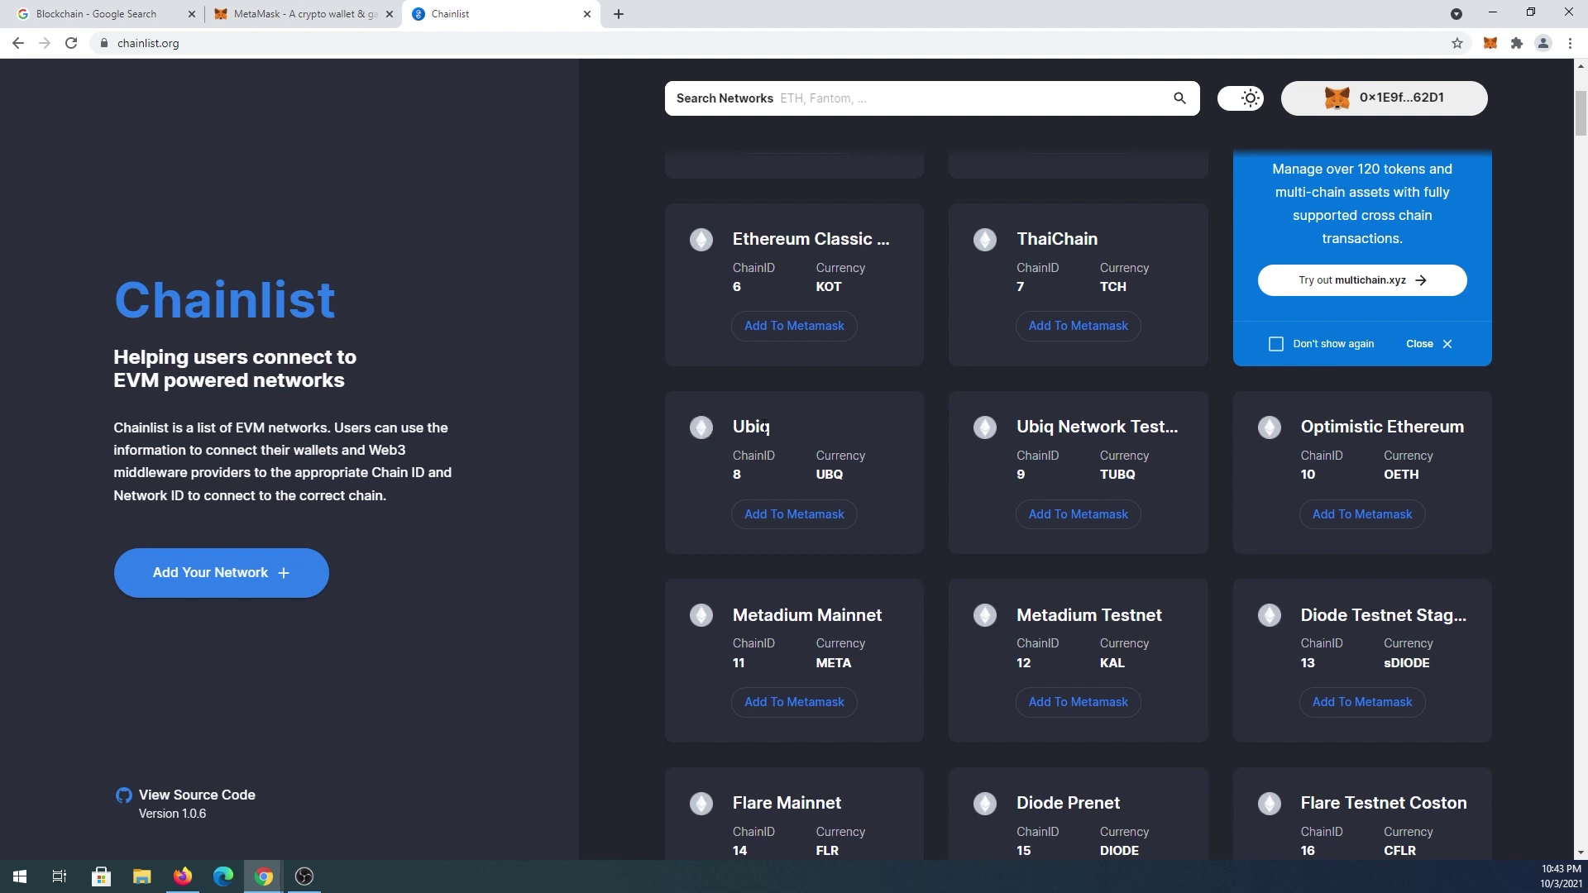
left_click(790, 514)
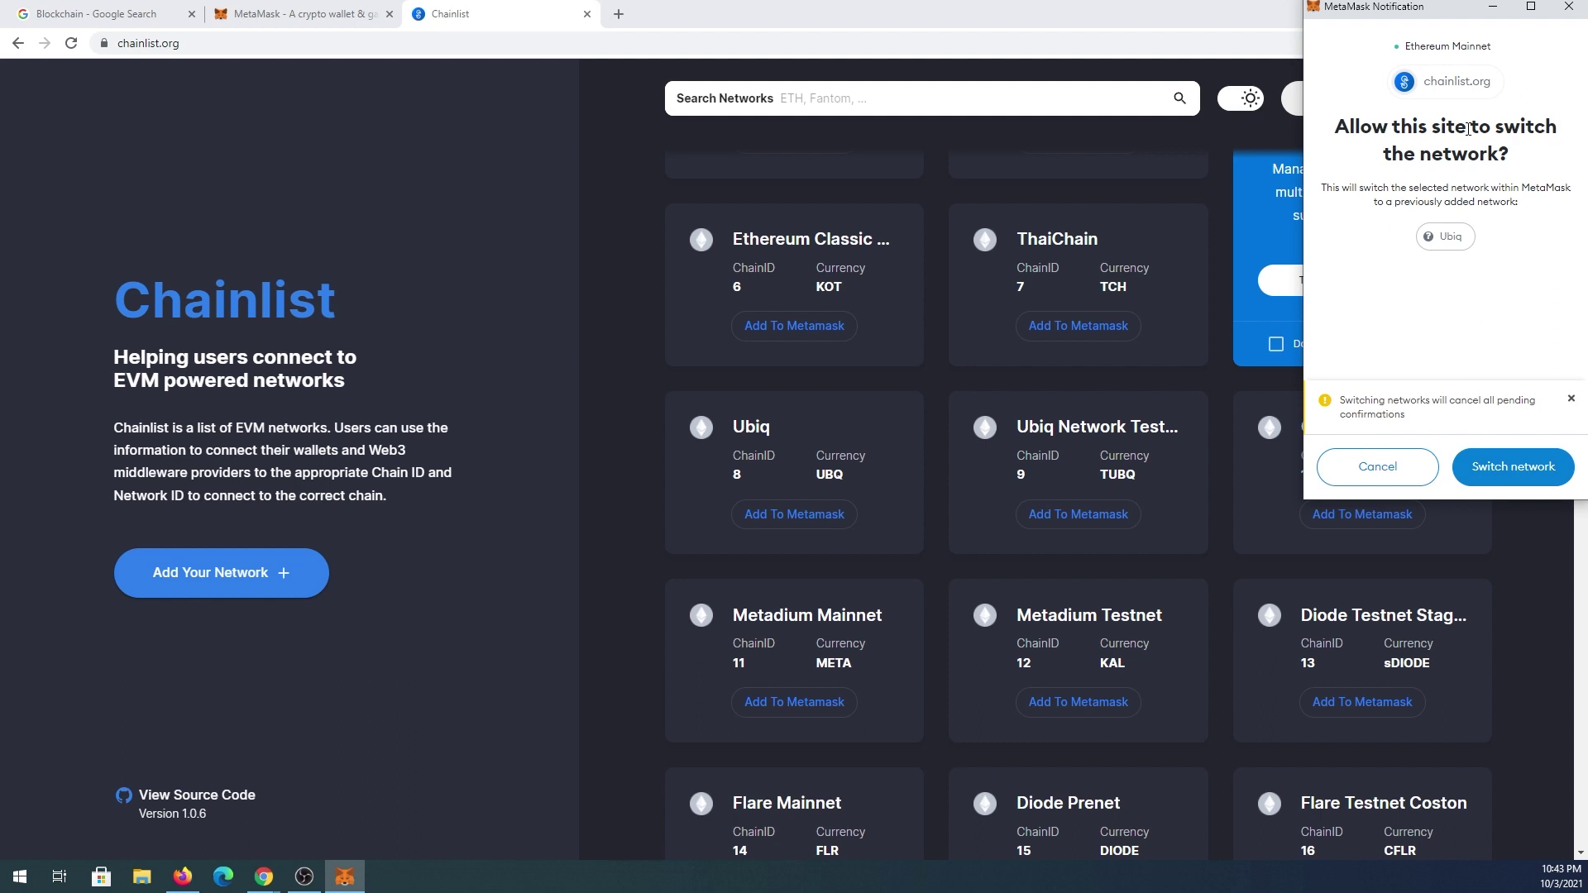
left_click(1504, 466)
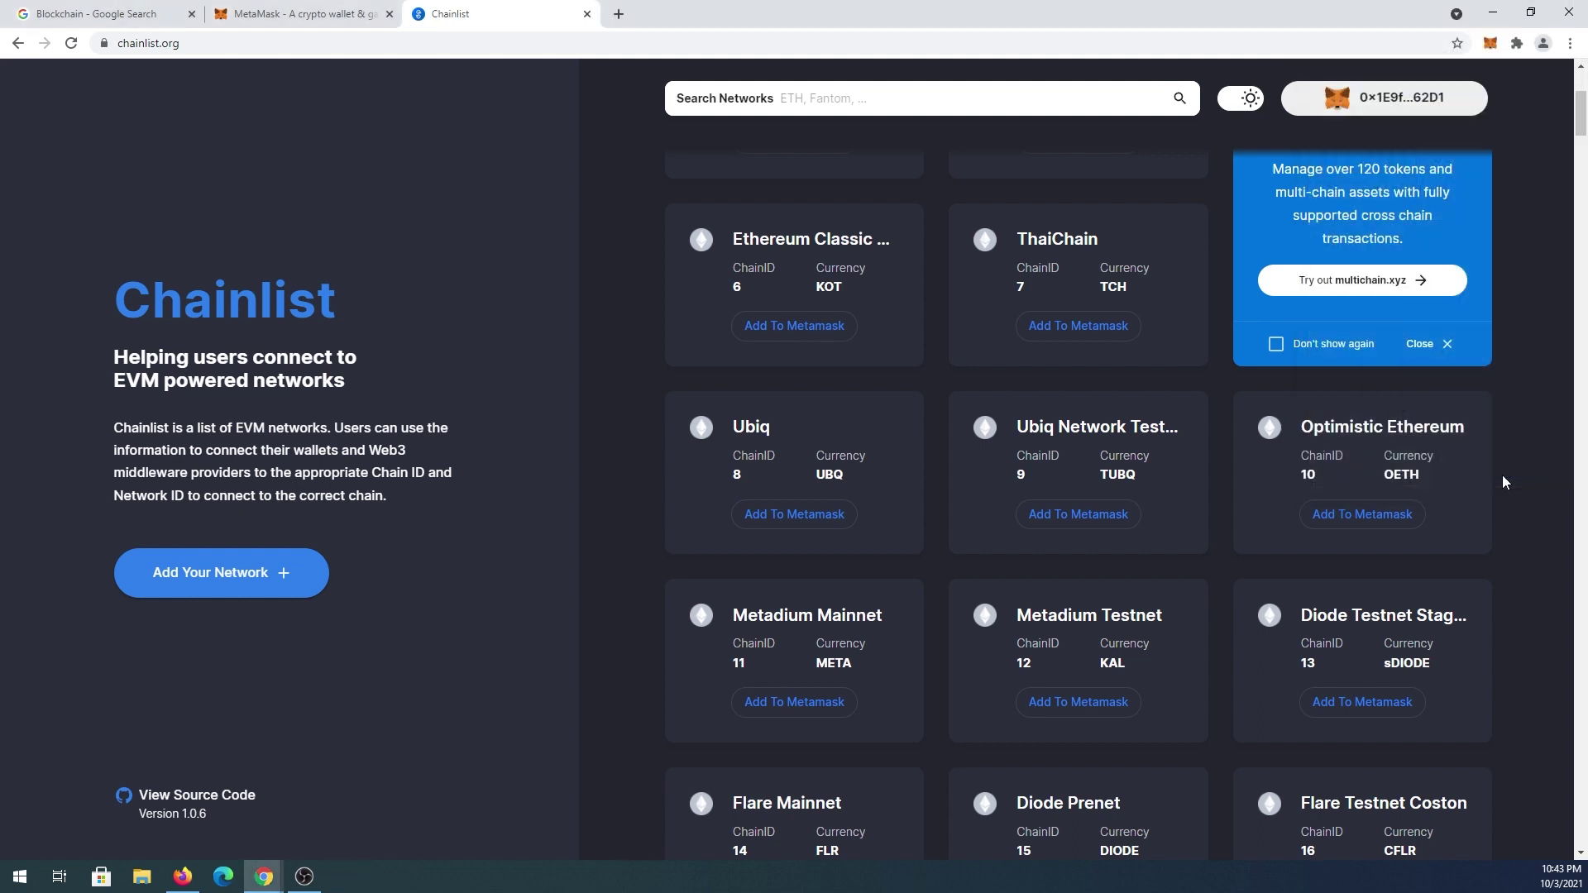
left_click(1490, 43)
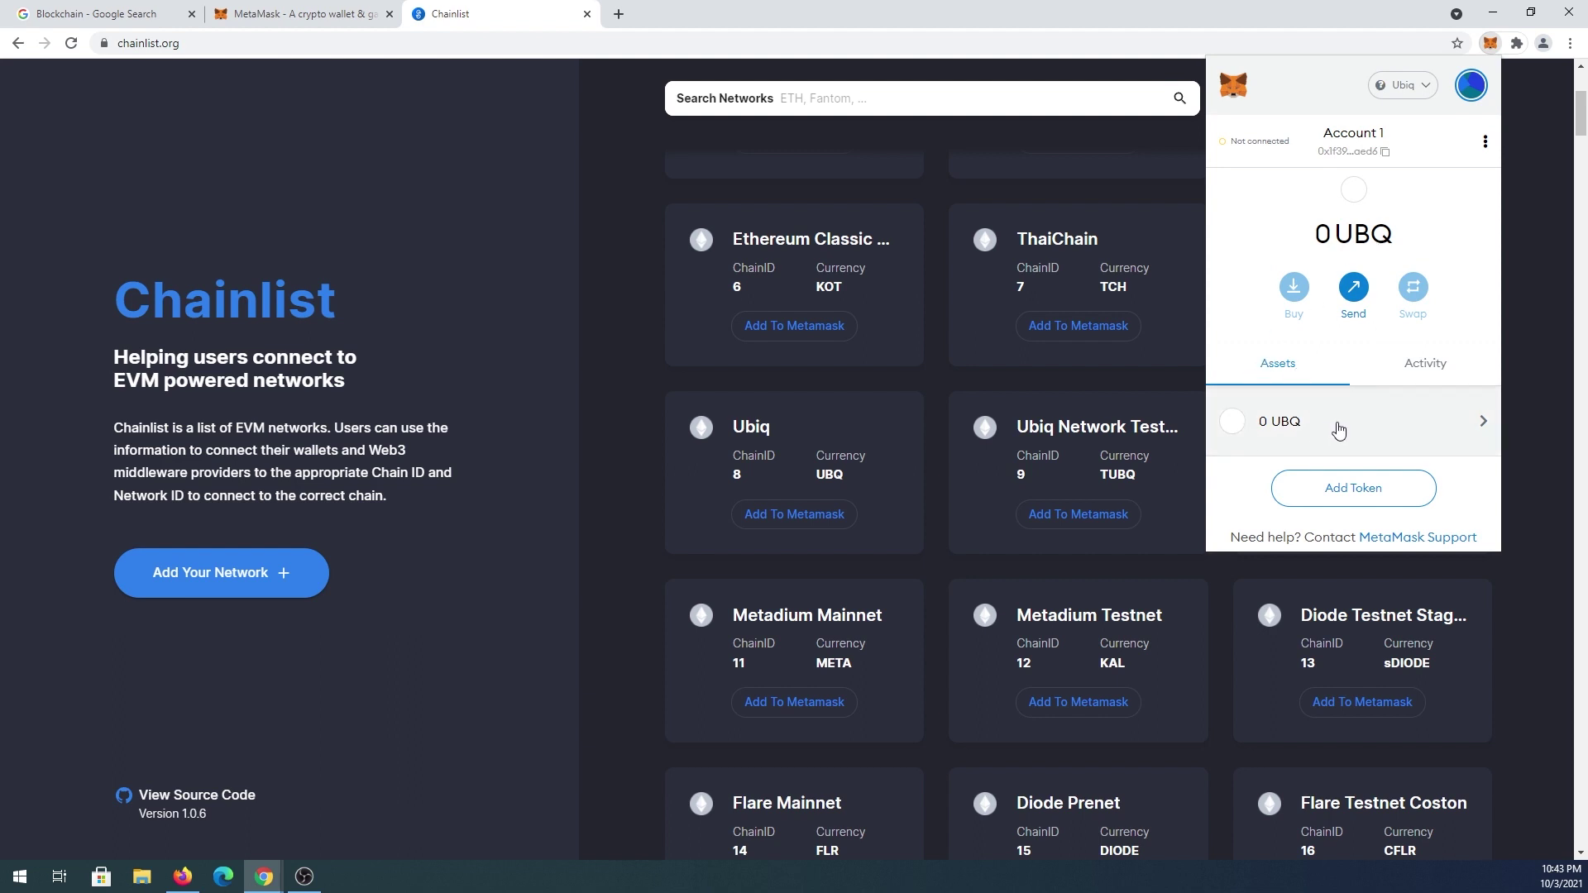
Scroll down the network list and try adding Flare Mainnet to MetaMask
left_click(614, 512)
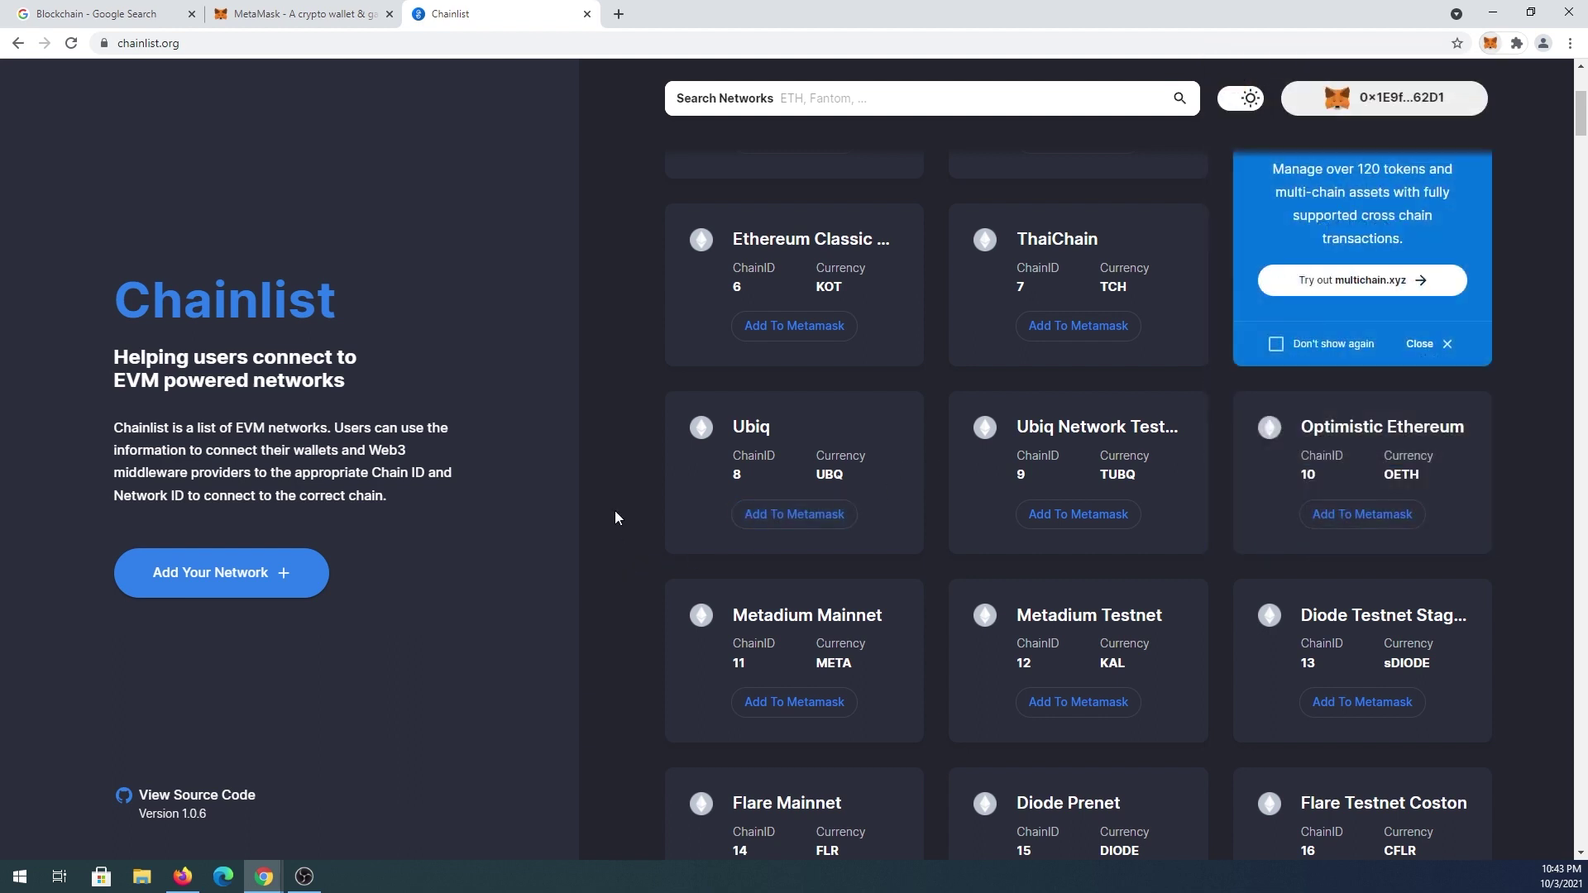
scroll(614, 509, "down", 3)
scroll(616, 518, "down", 2)
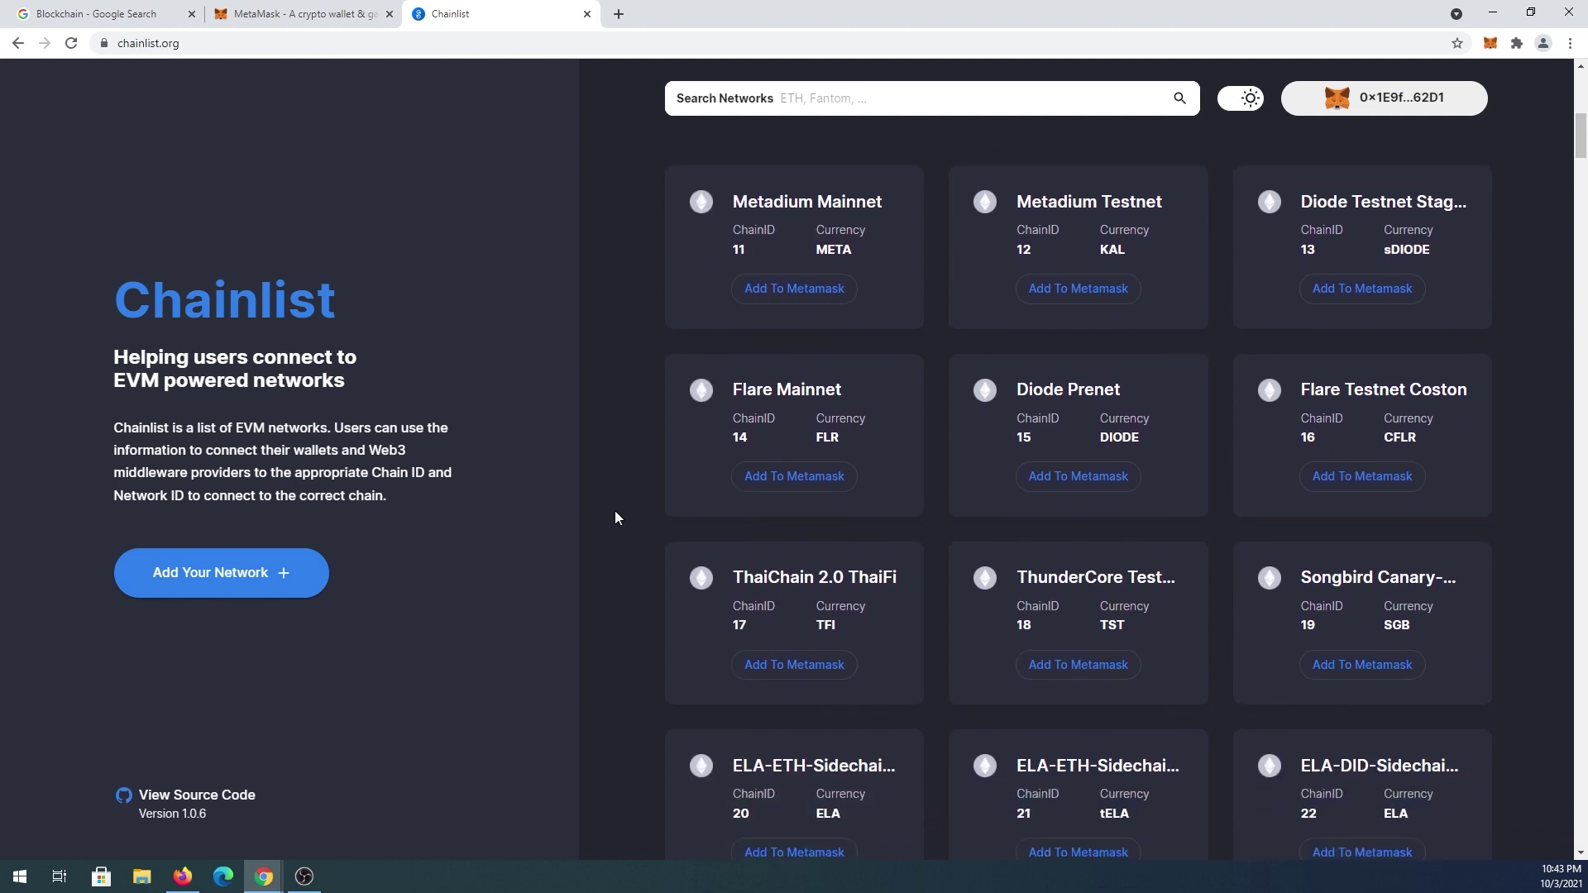
scroll(614, 509, "down", 1)
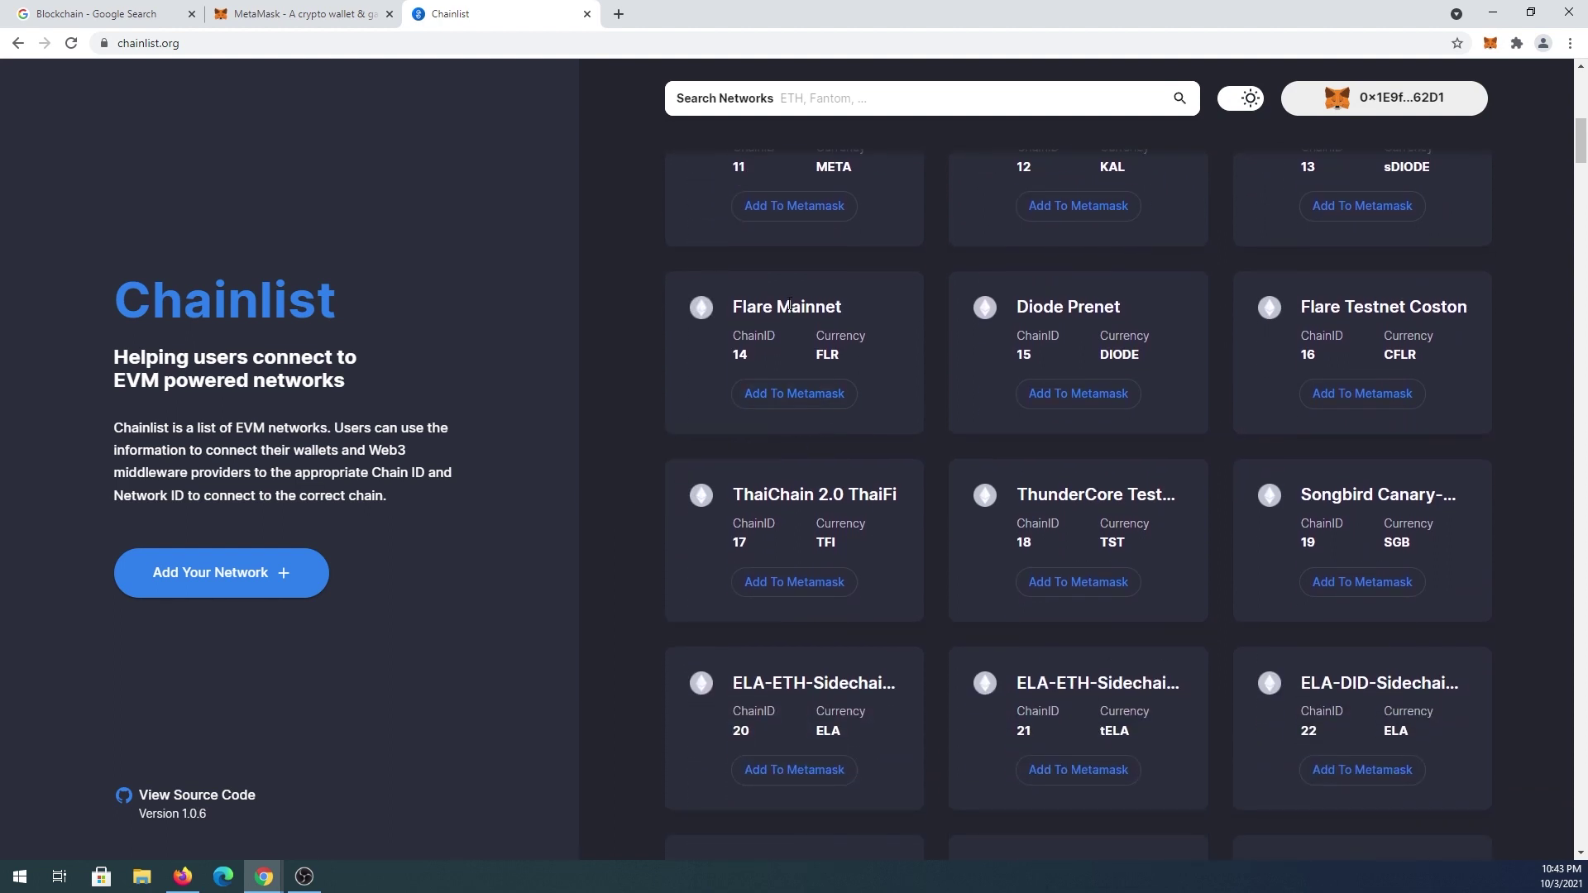
left_click(796, 396)
Try adding Songbird (chain 19), then scroll down to the KCC Mainnet card
scroll(1481, 548, "down", 1)
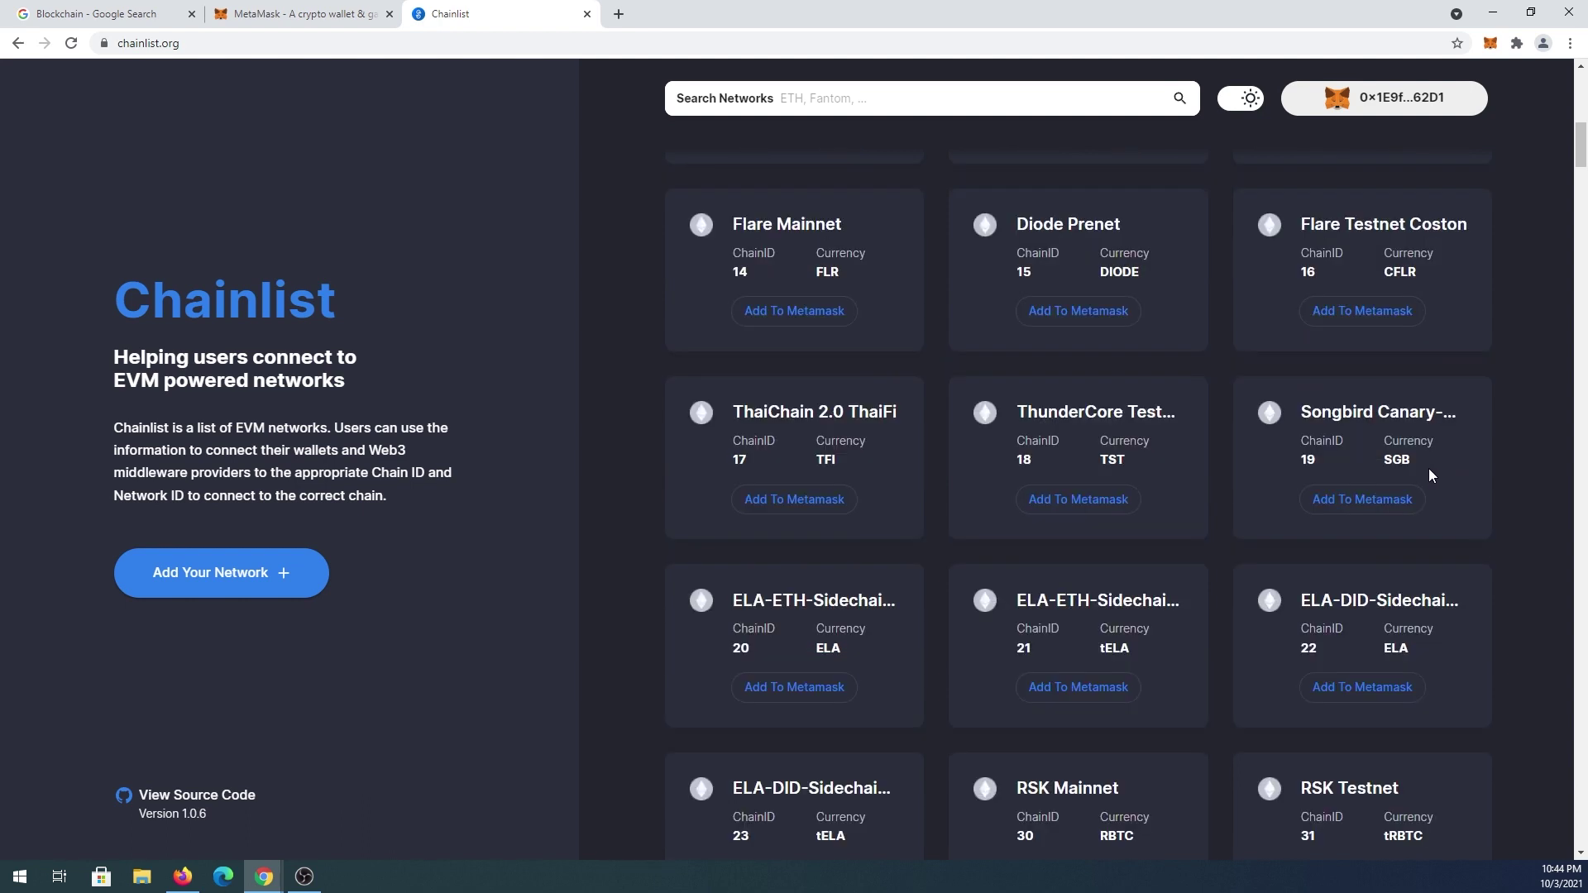
left_click(1374, 500)
scroll(611, 559, "down", 4)
scroll(610, 559, "down", 15)
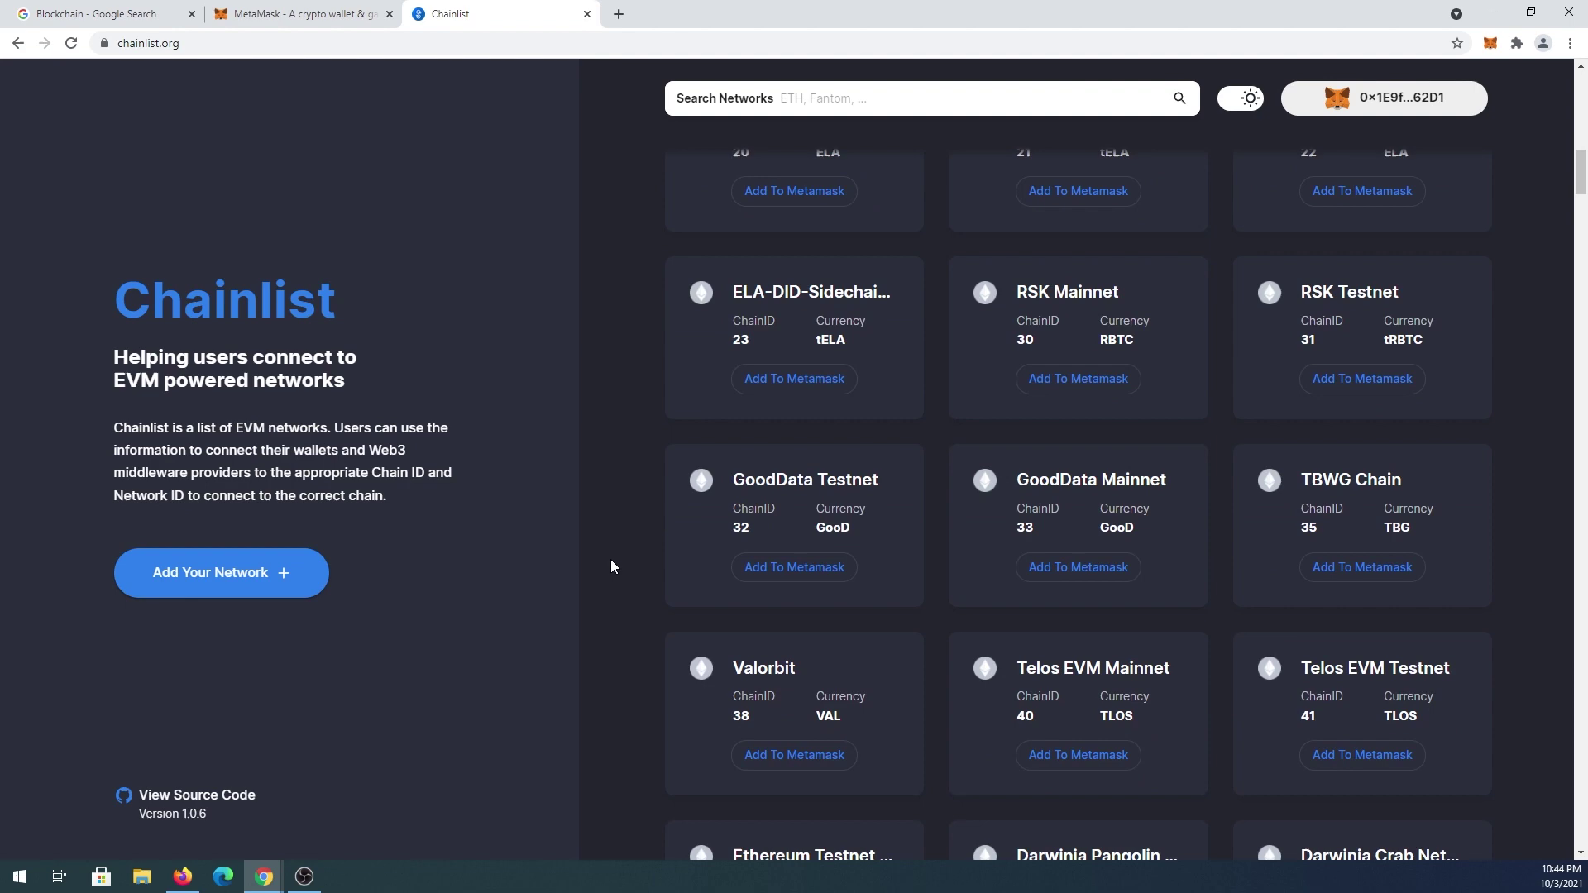
scroll(566, 703, "down", 3)
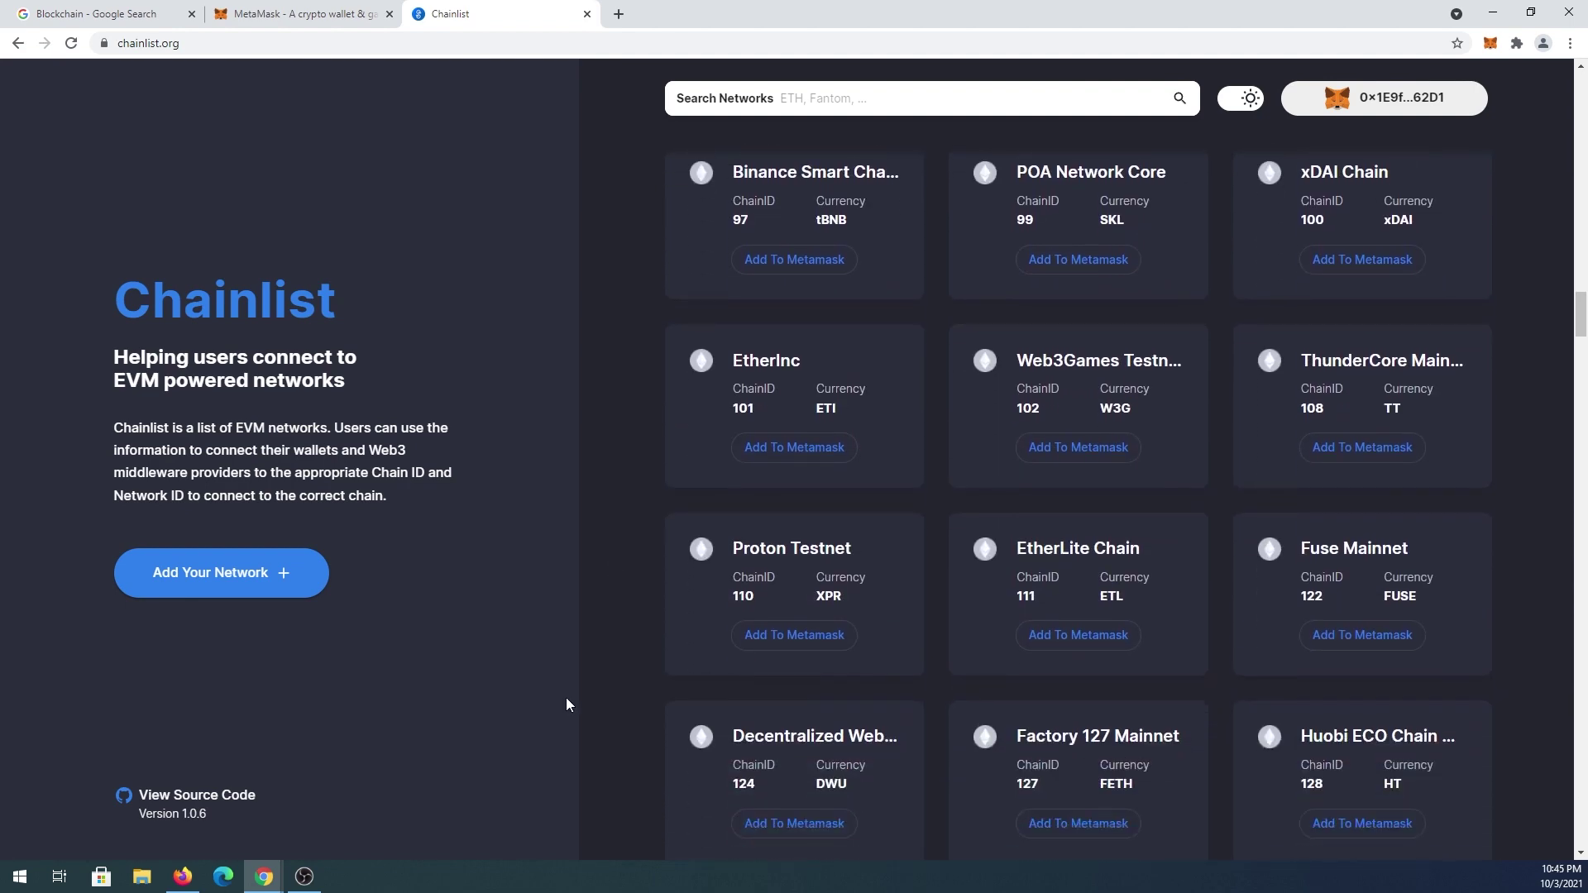
scroll(566, 704, "down", 4)
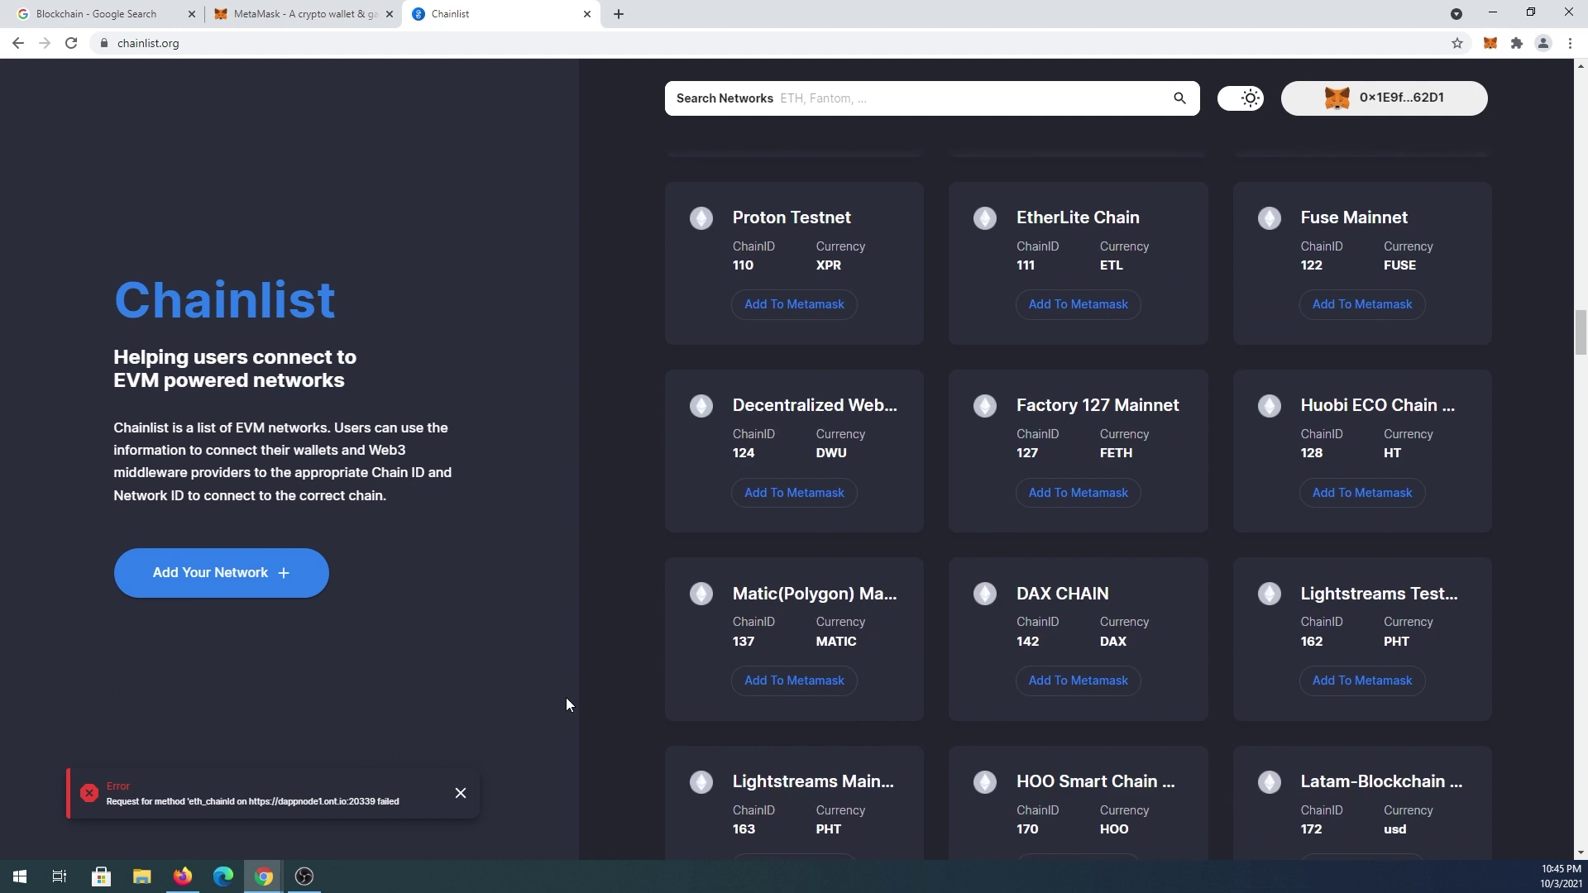
scroll(568, 703, "down", 3)
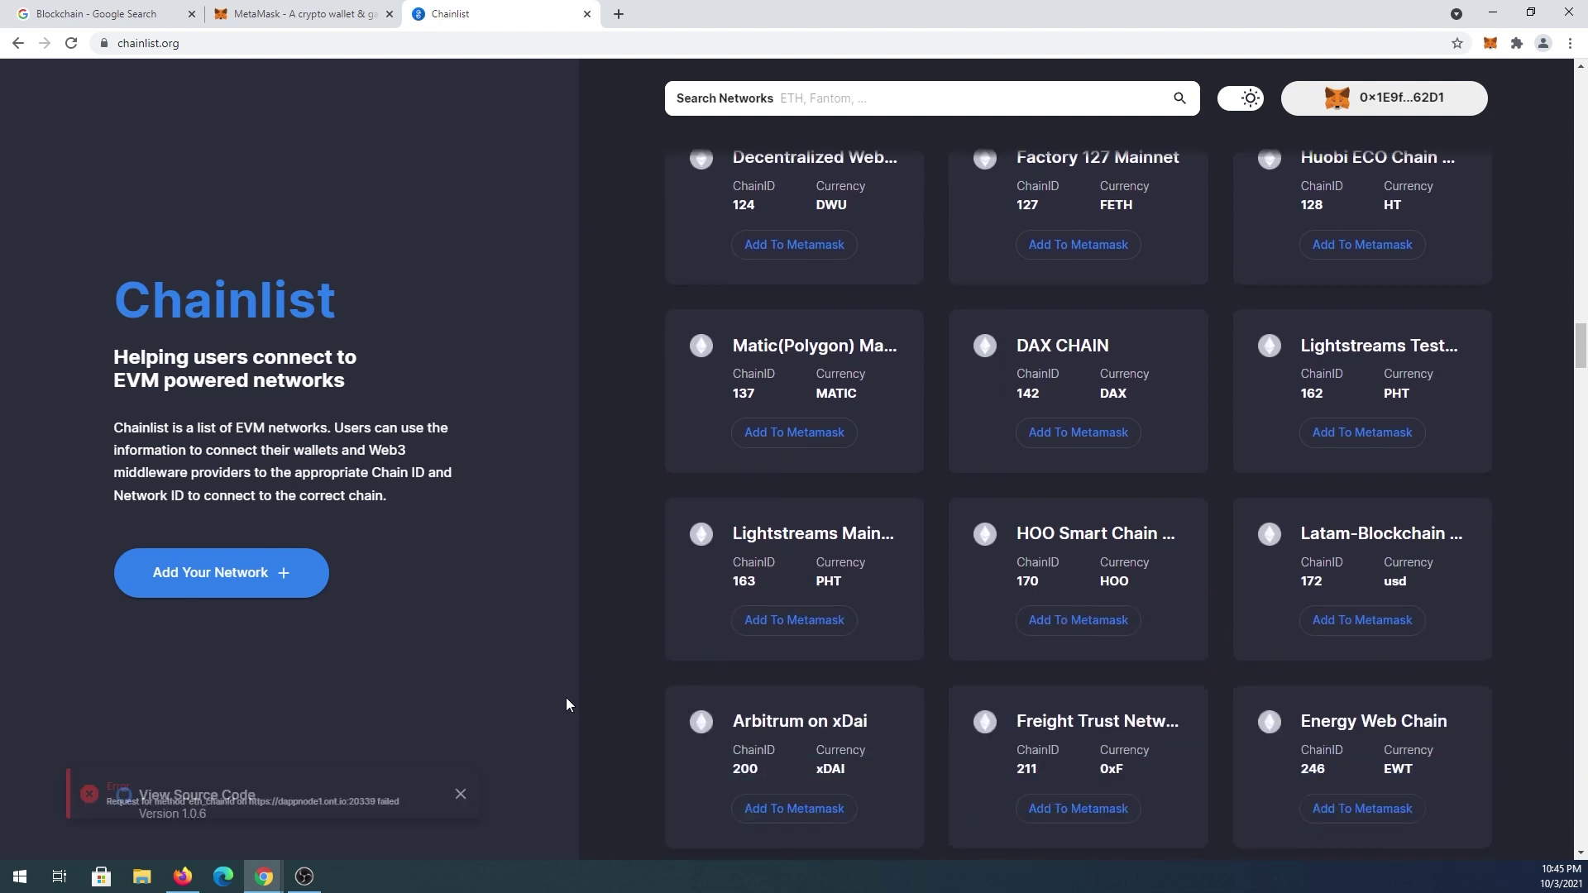
scroll(567, 703, "down", 3)
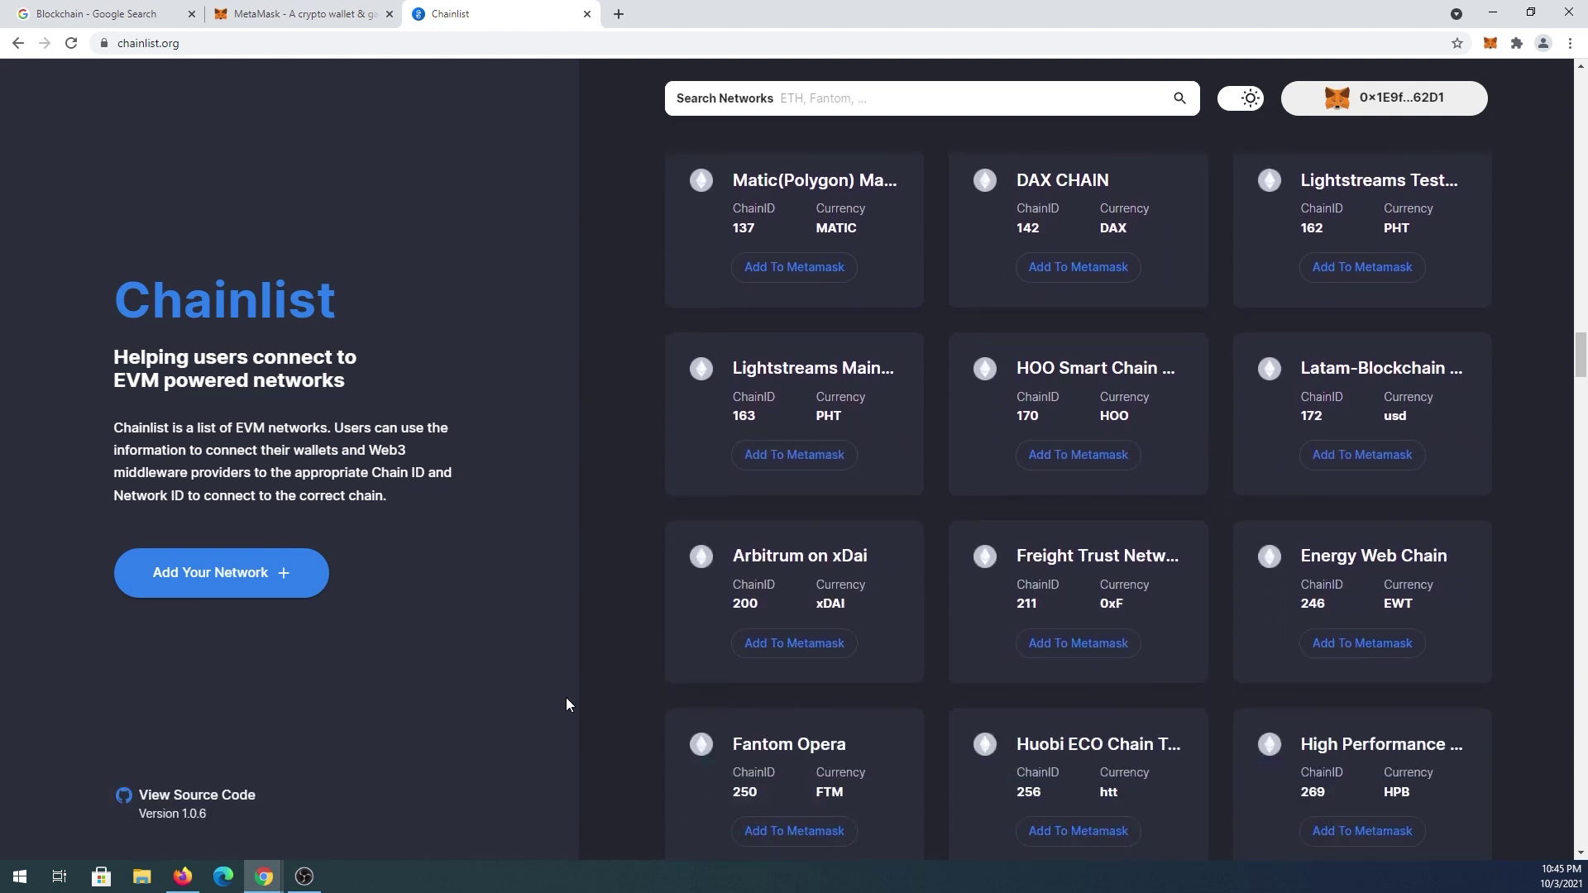
scroll(567, 704, "down", 3)
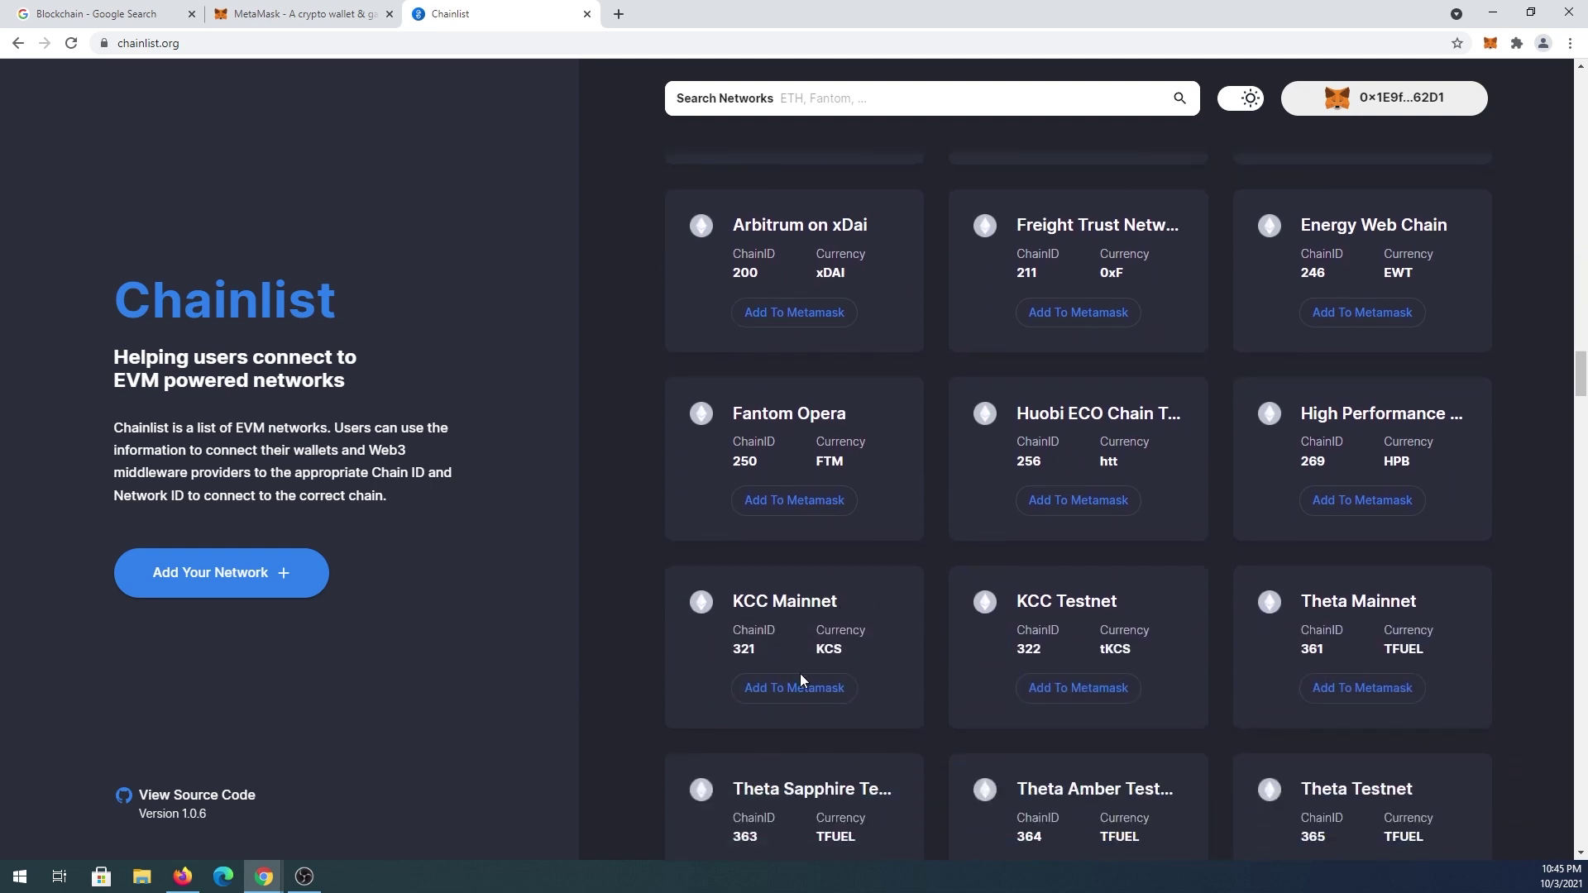
Add KCC Mainnet (chain 321), approve and switch to it, confirming a 0 KCS balance
left_click(796, 689)
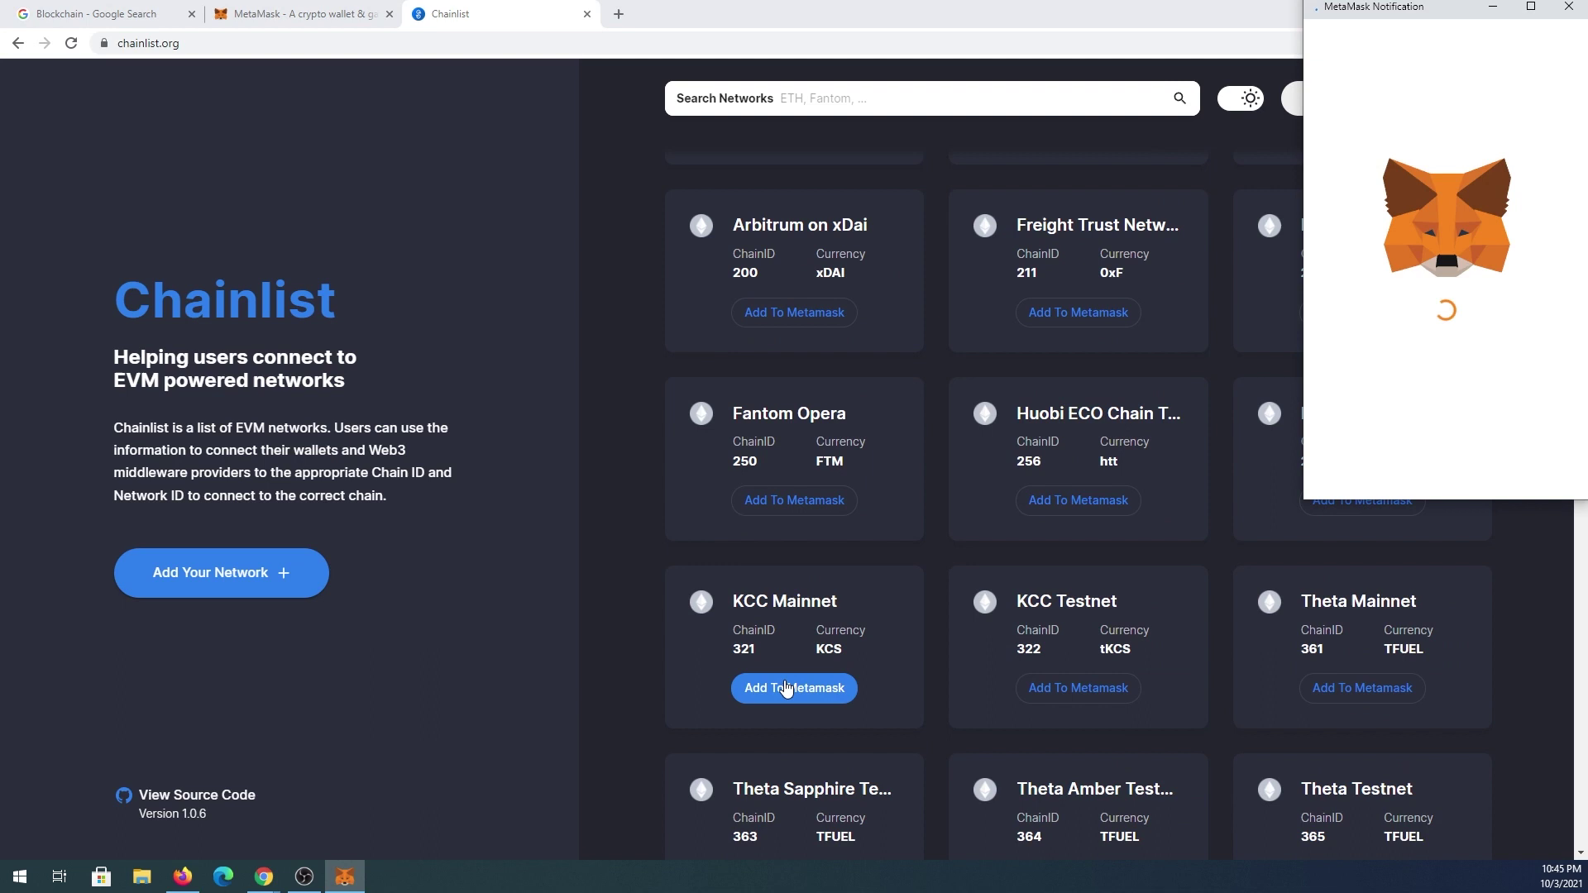
scroll(1450, 334, "down", 1)
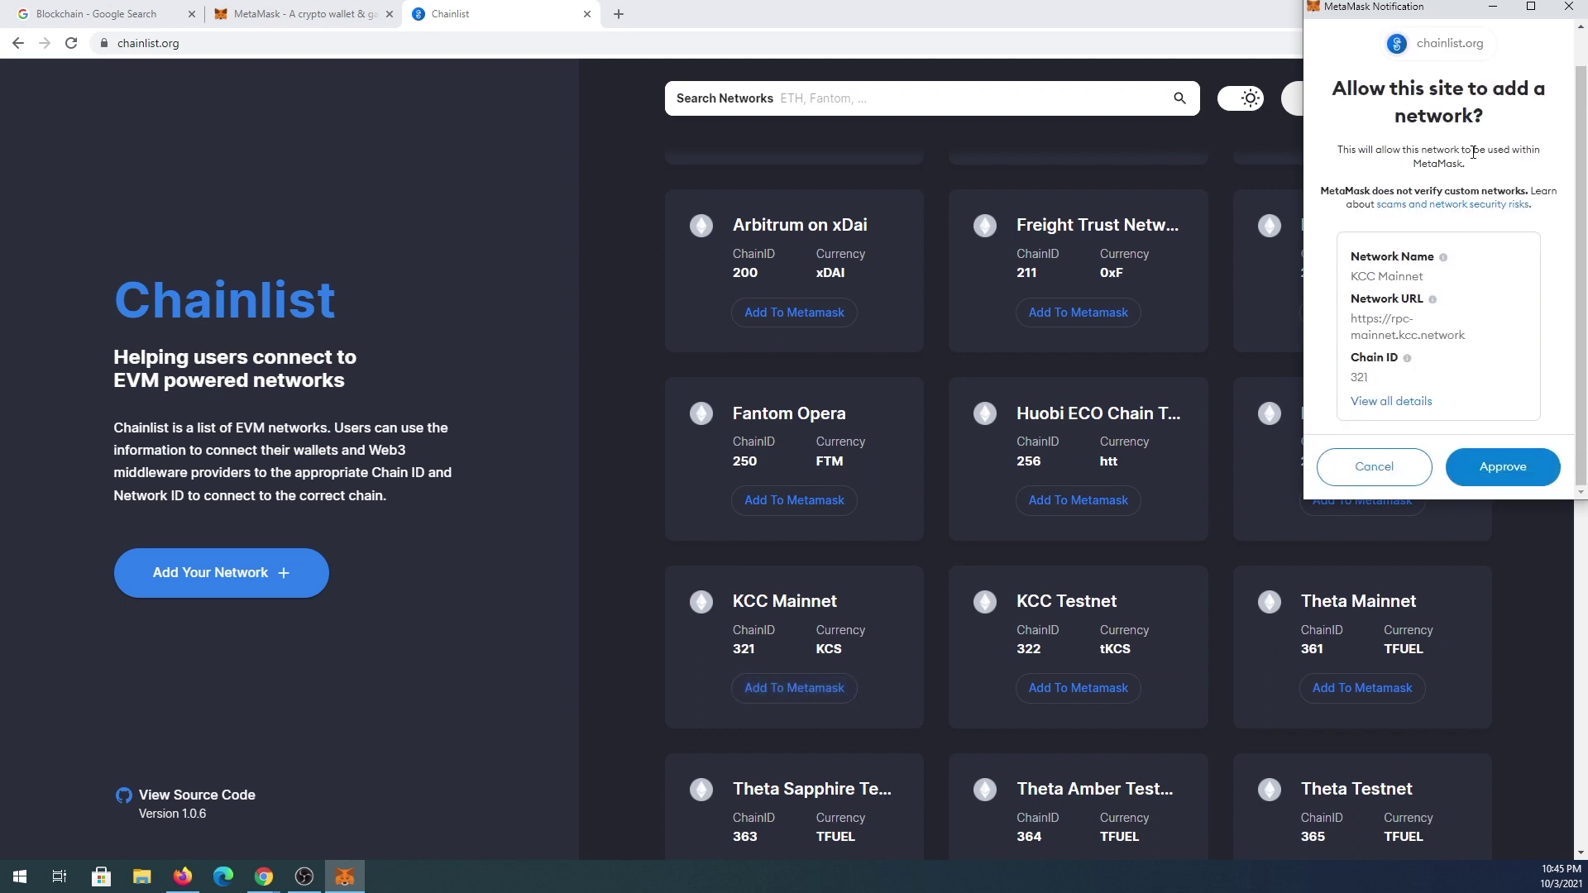
left_click(1513, 476)
left_click(1485, 469)
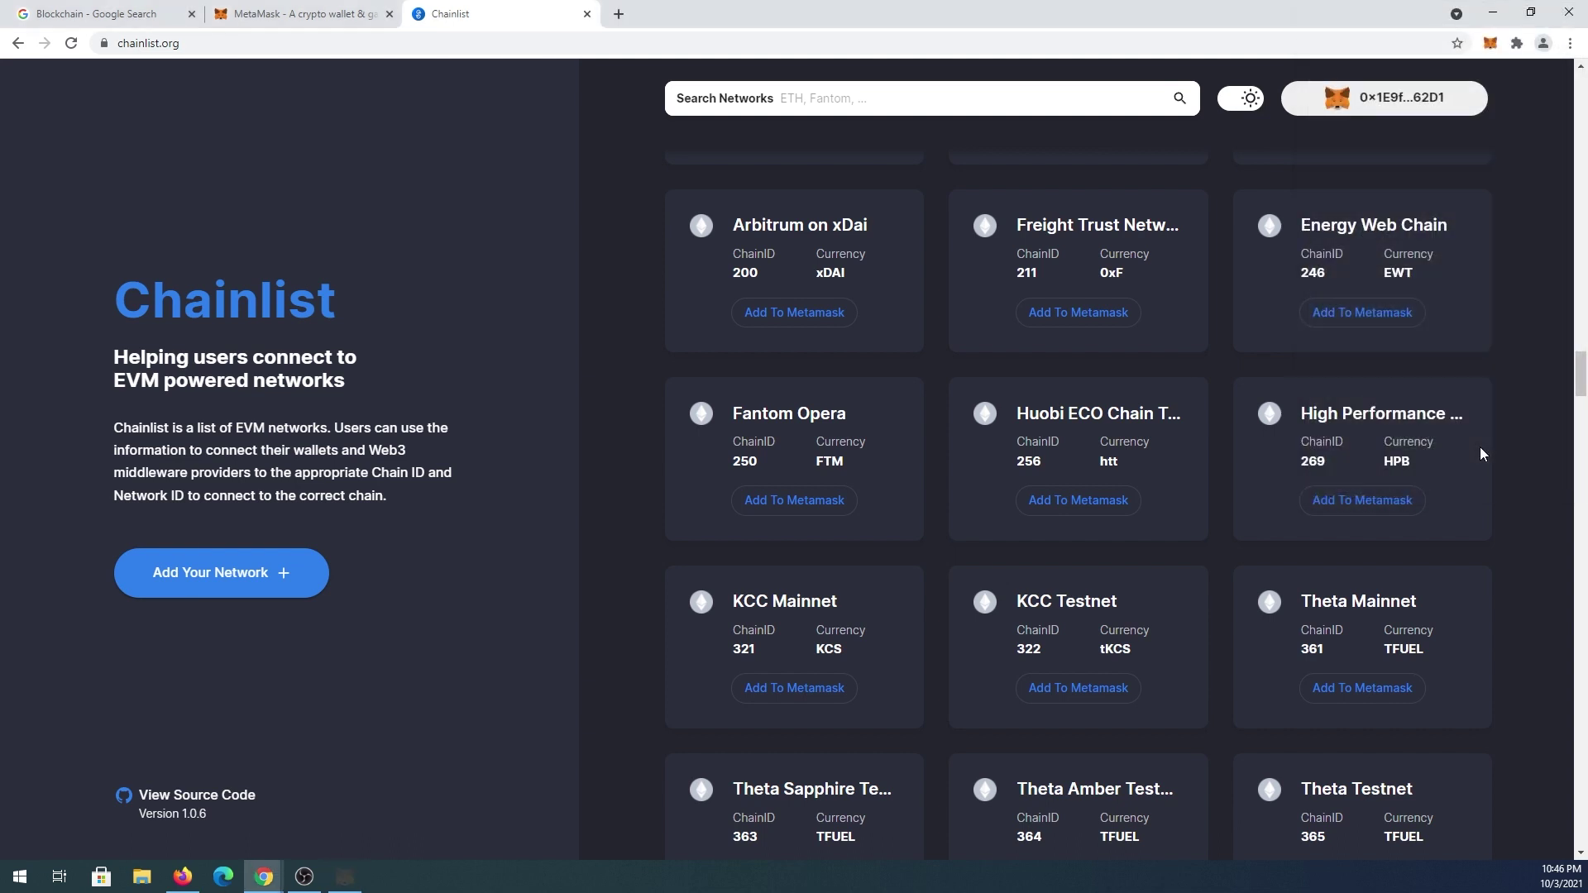
left_click(1490, 43)
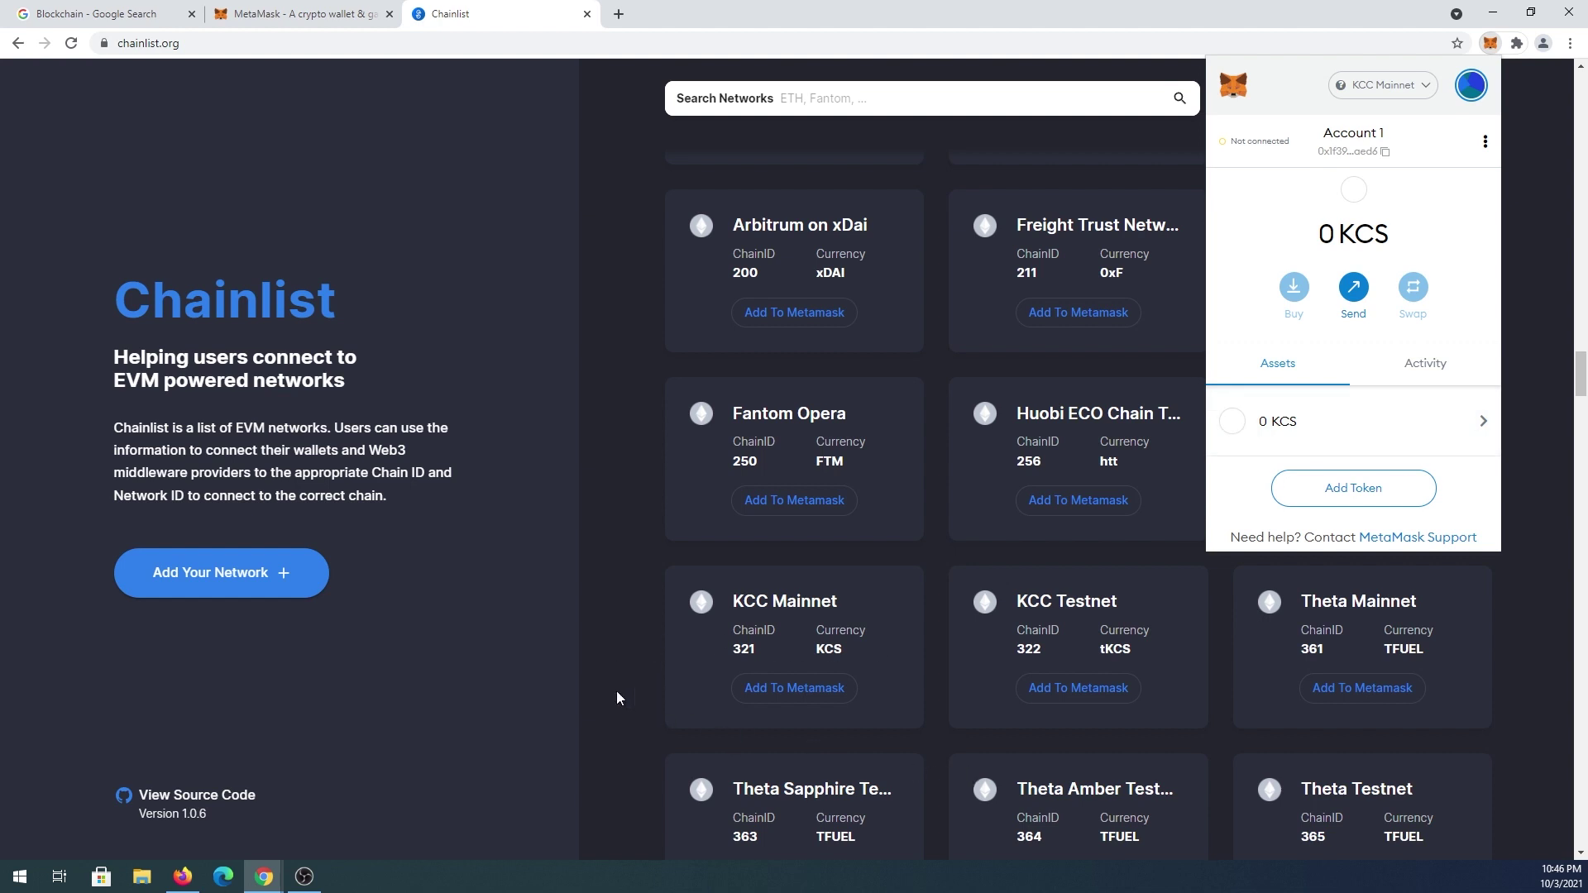
Add Theta Mainnet (chain 361), approve and switch to it, confirming 0 TFUEL
left_click(1400, 706)
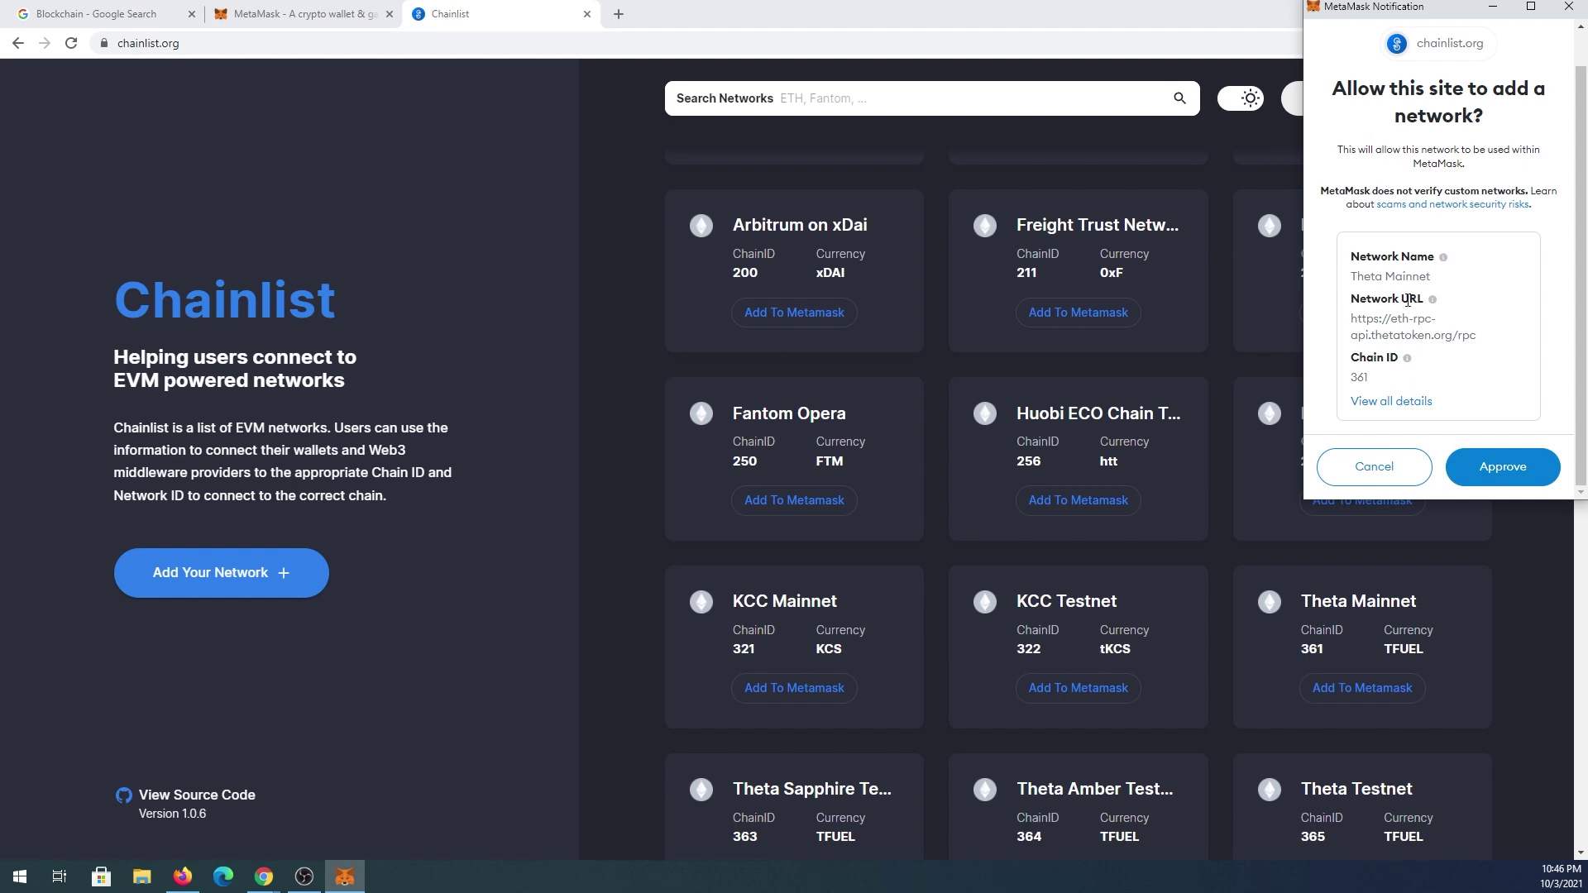
left_click(1505, 466)
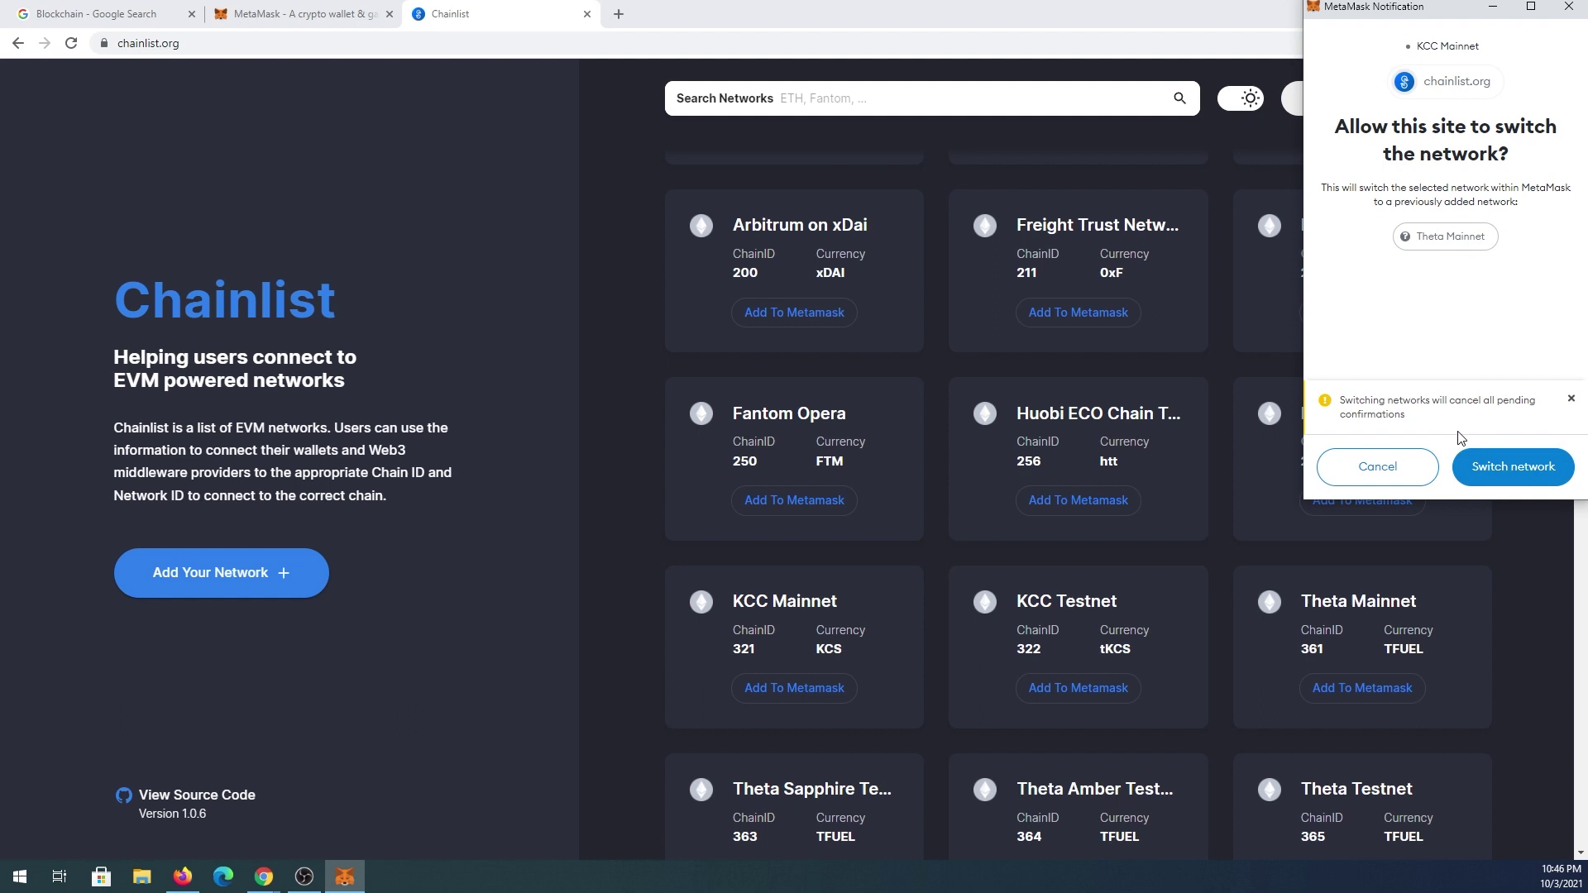
left_click(1514, 471)
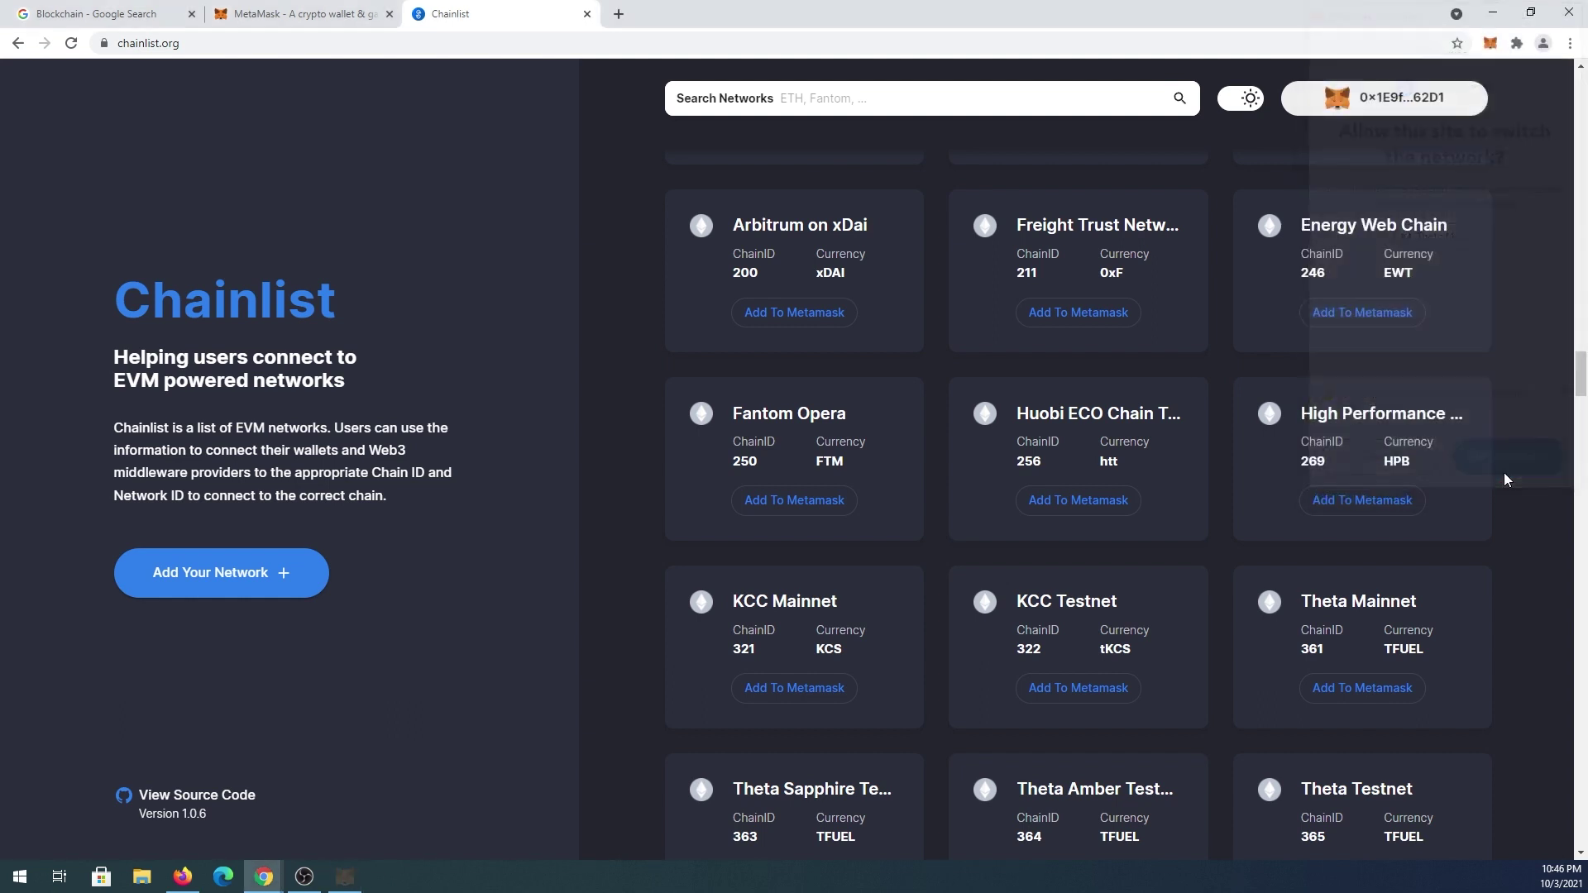
left_click(1491, 44)
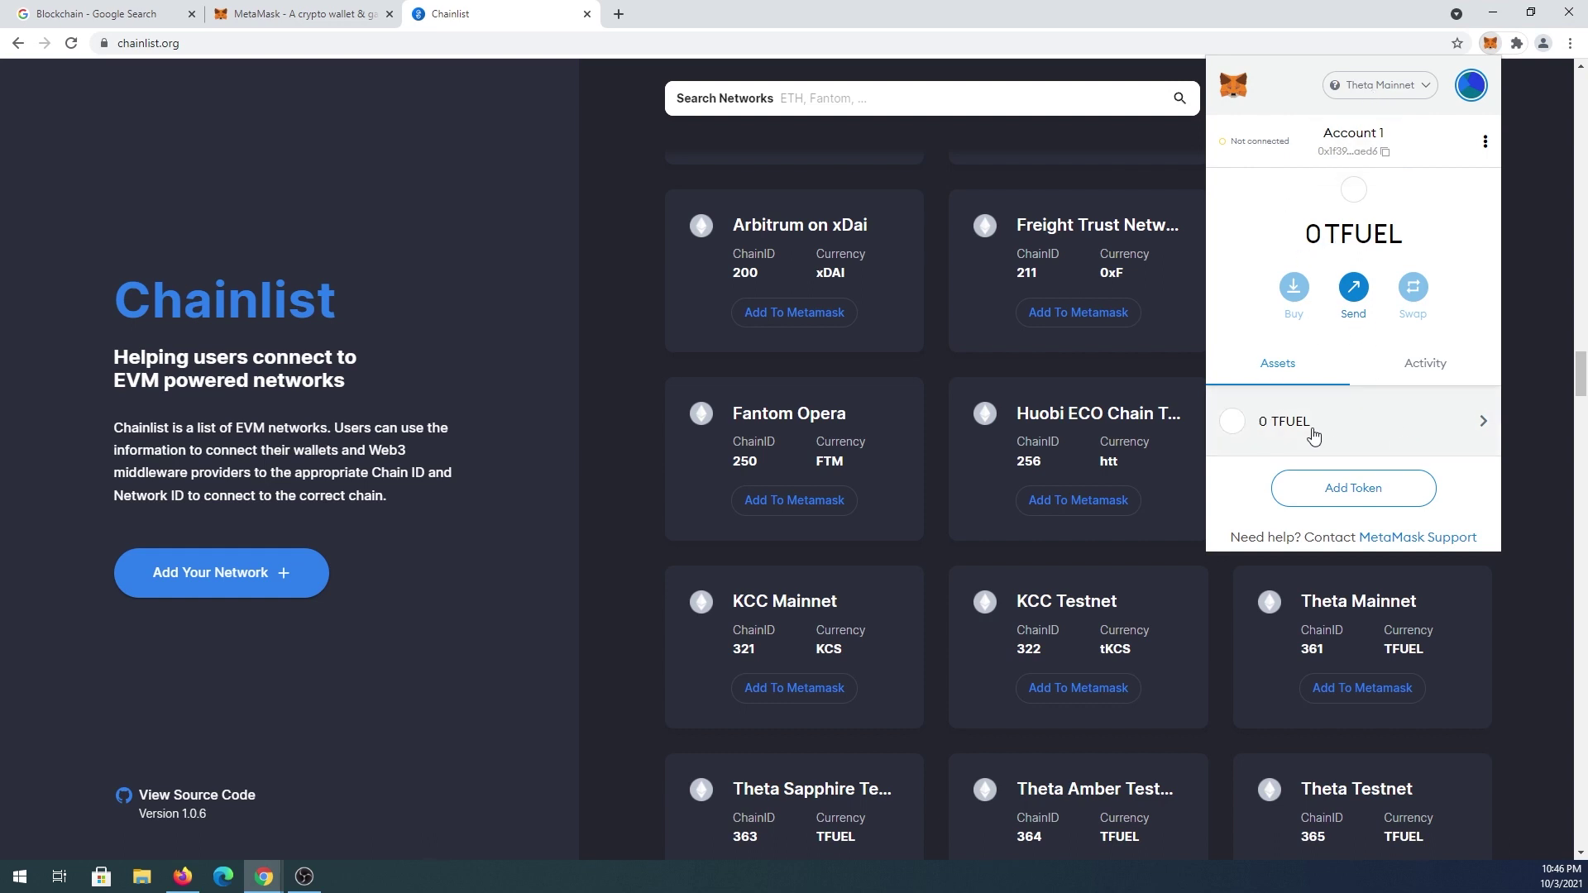
left_click(617, 721)
scroll(617, 721, "down", 7)
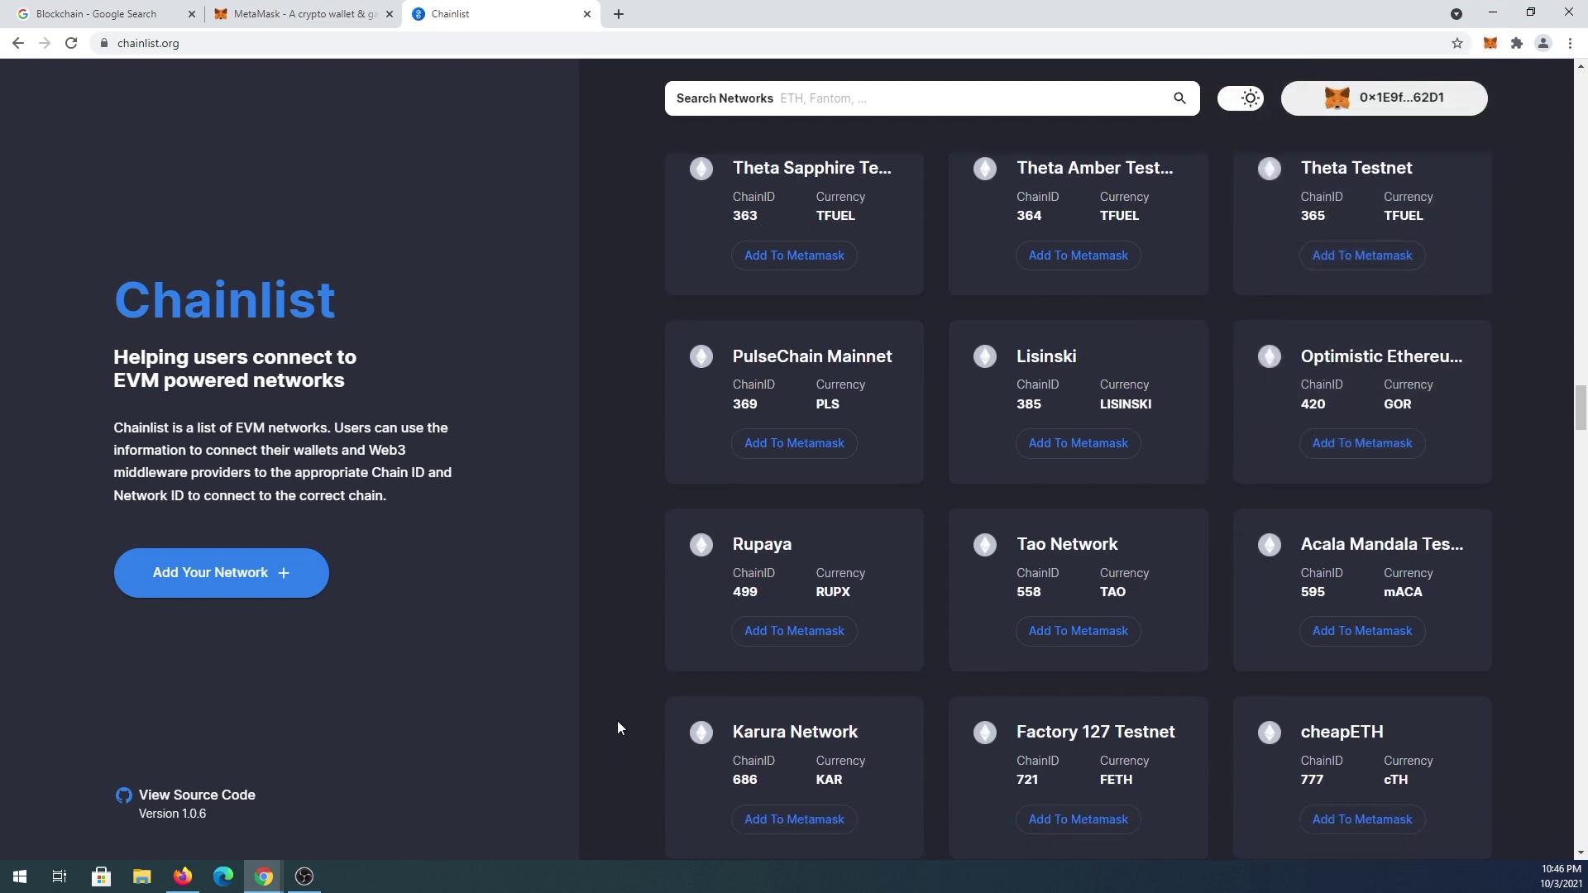
scroll(617, 722, "down", 5)
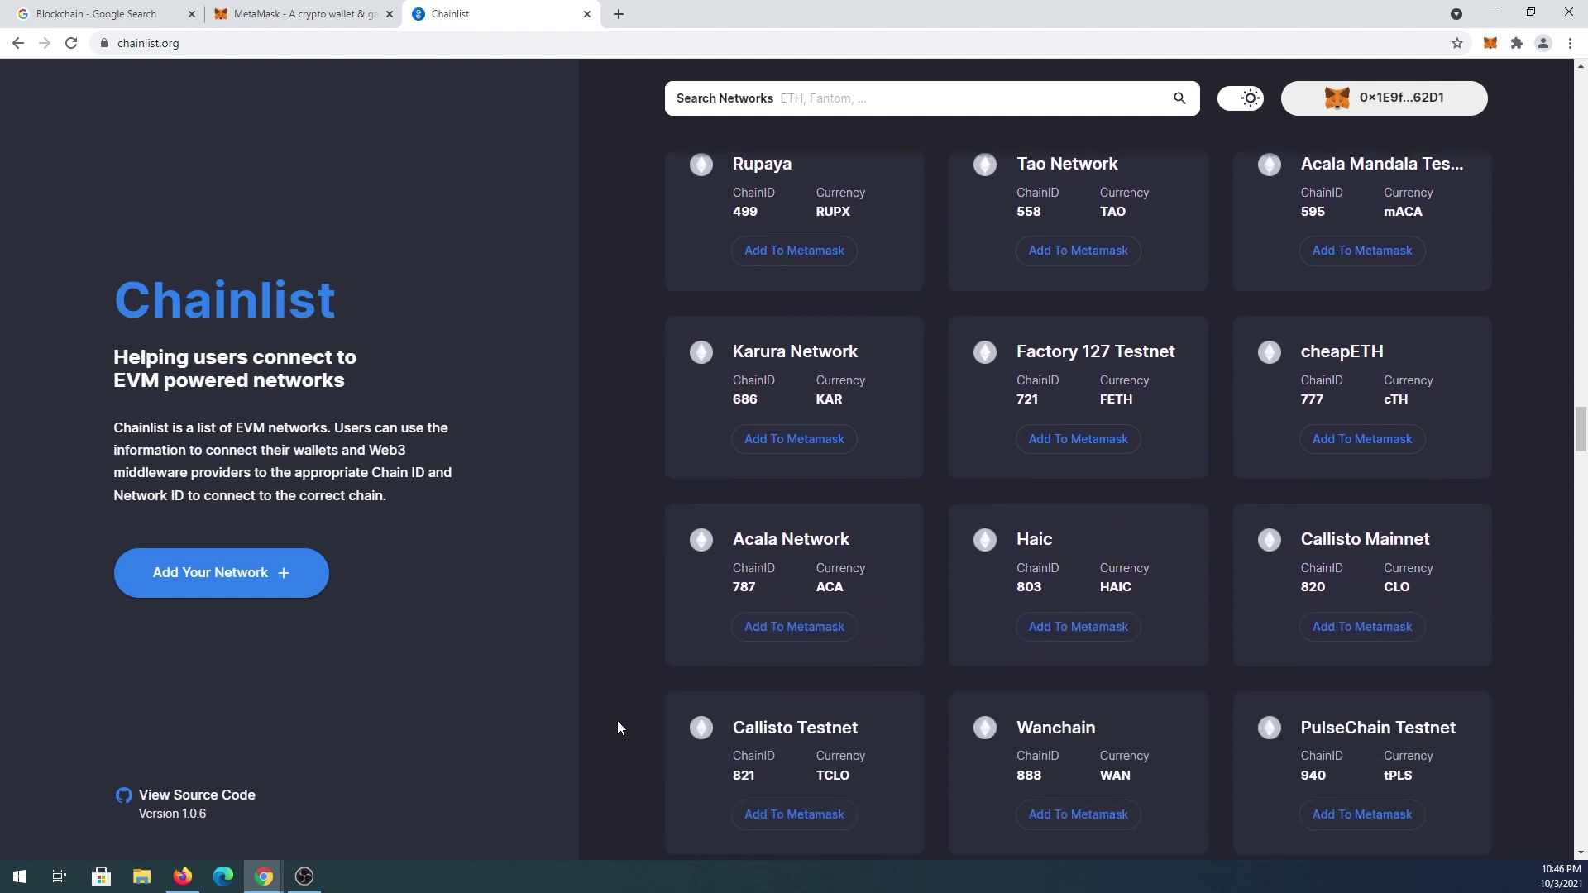
scroll(617, 728, "down", 6)
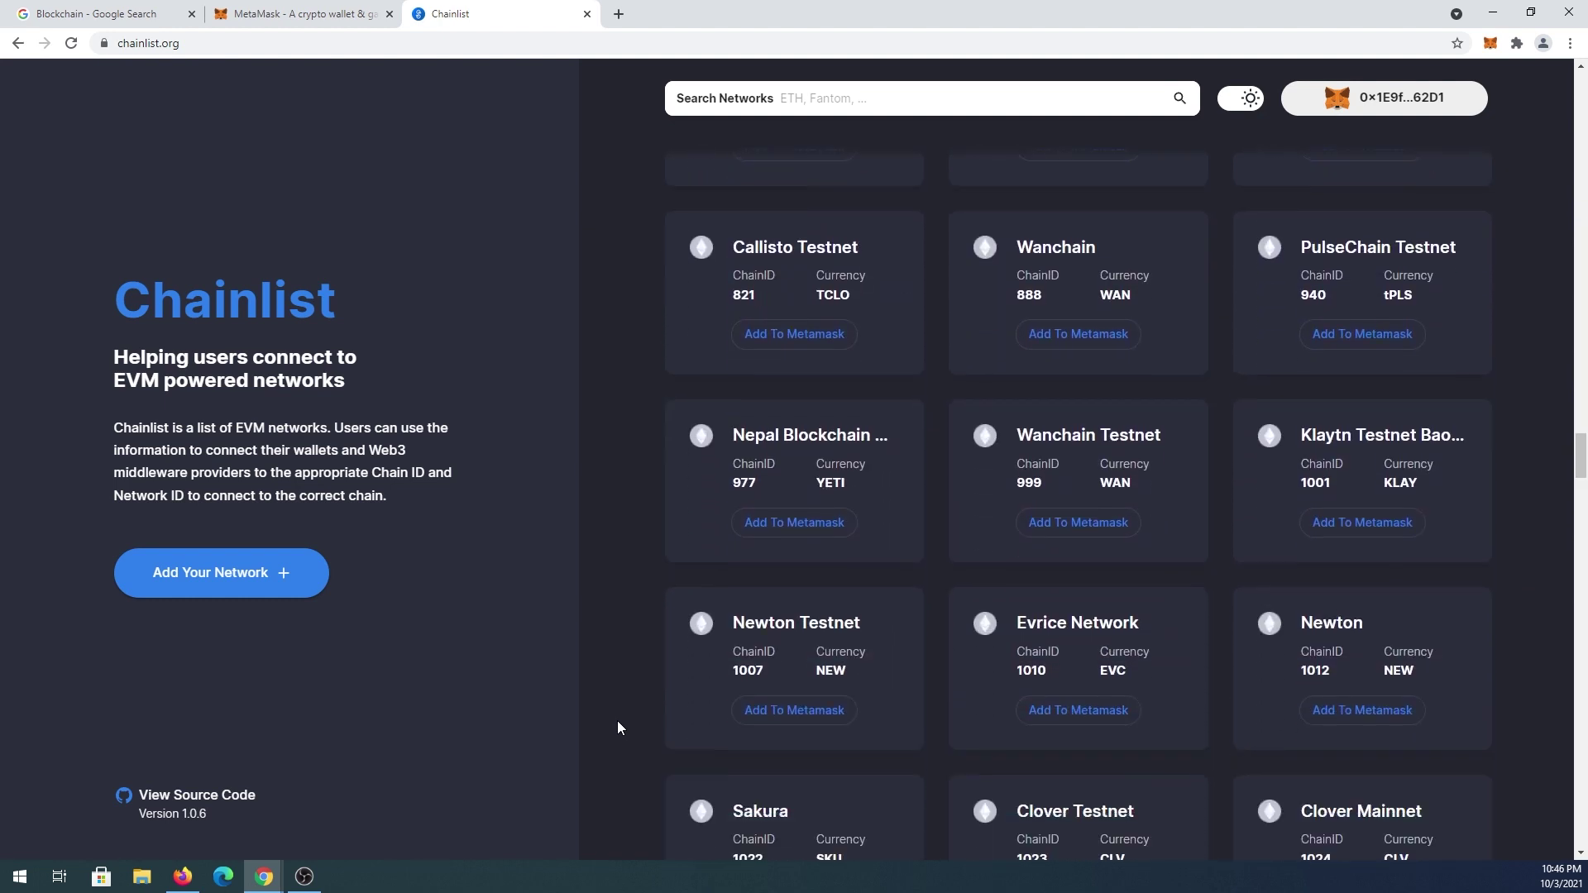
scroll(617, 727, "down", 5)
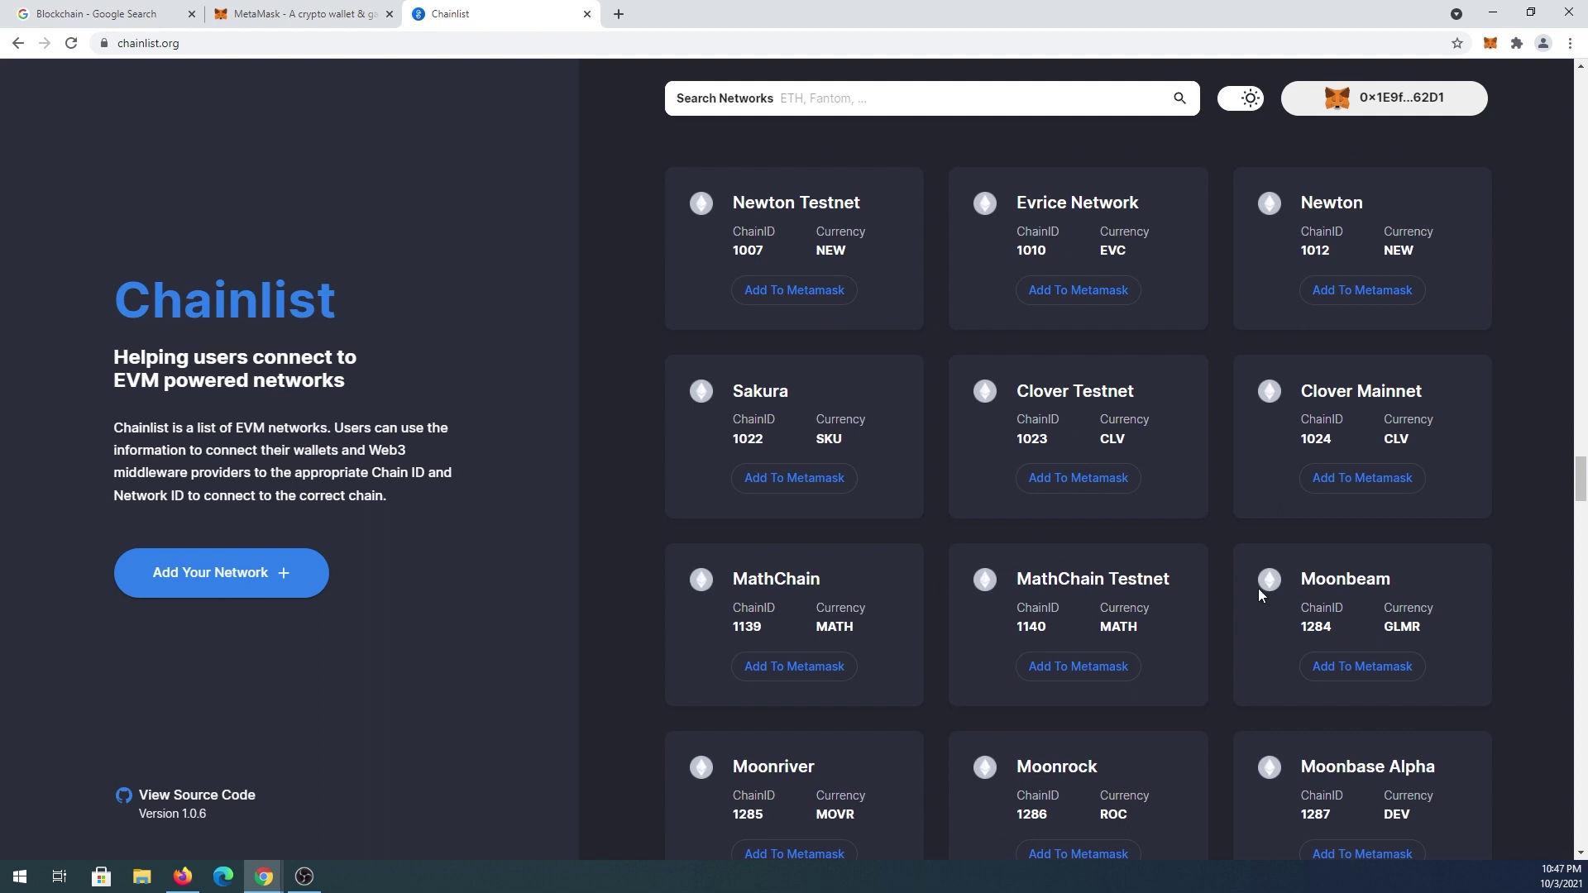
left_click(1339, 488)
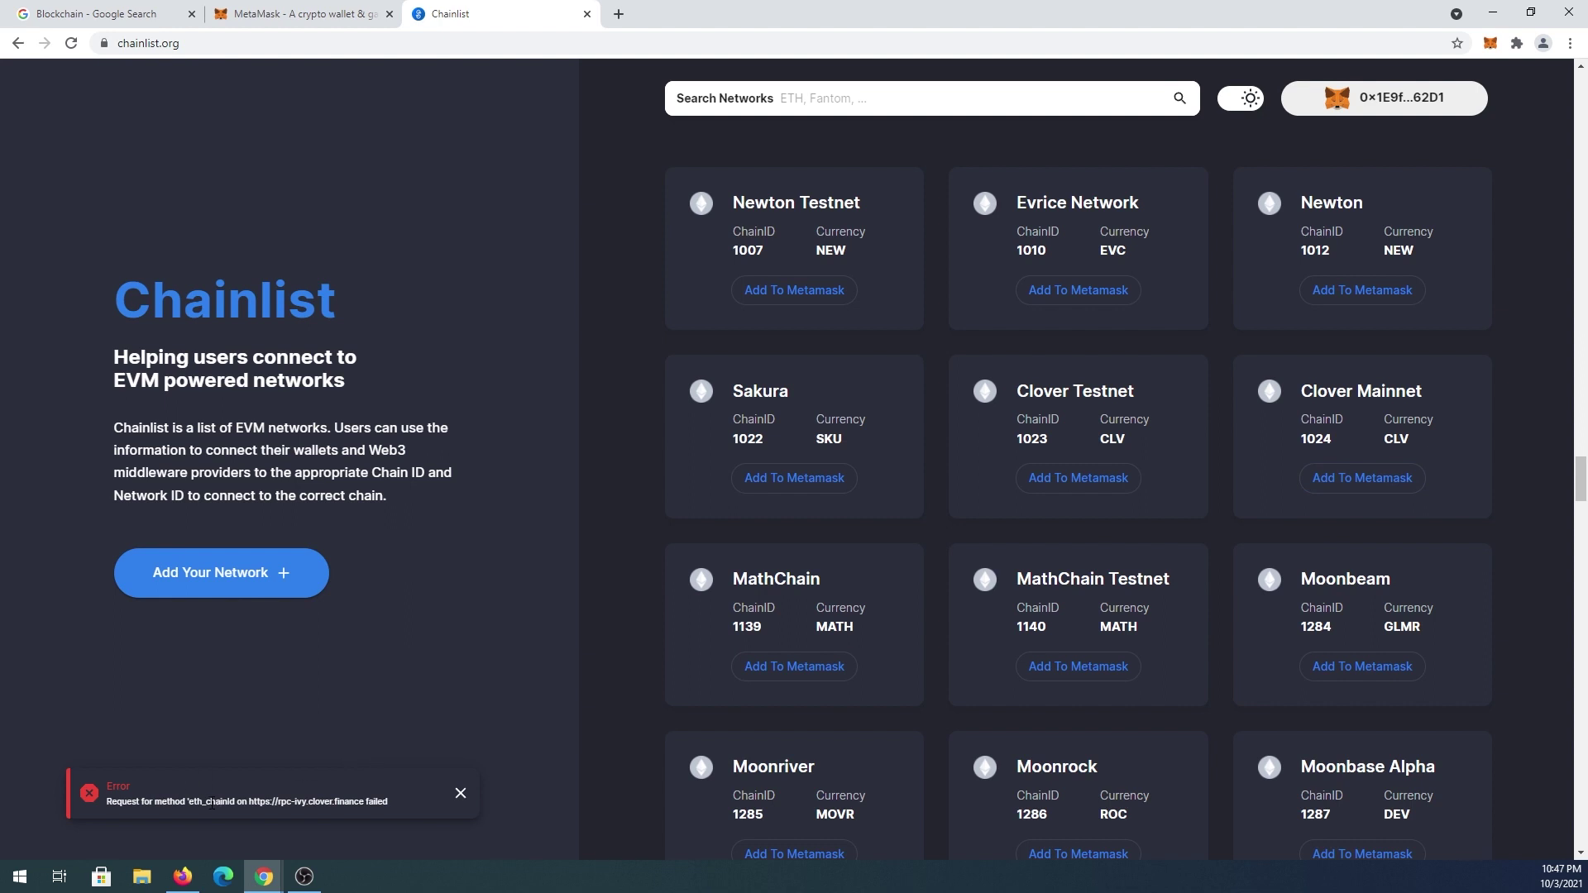
scroll(1544, 466, "down", 2)
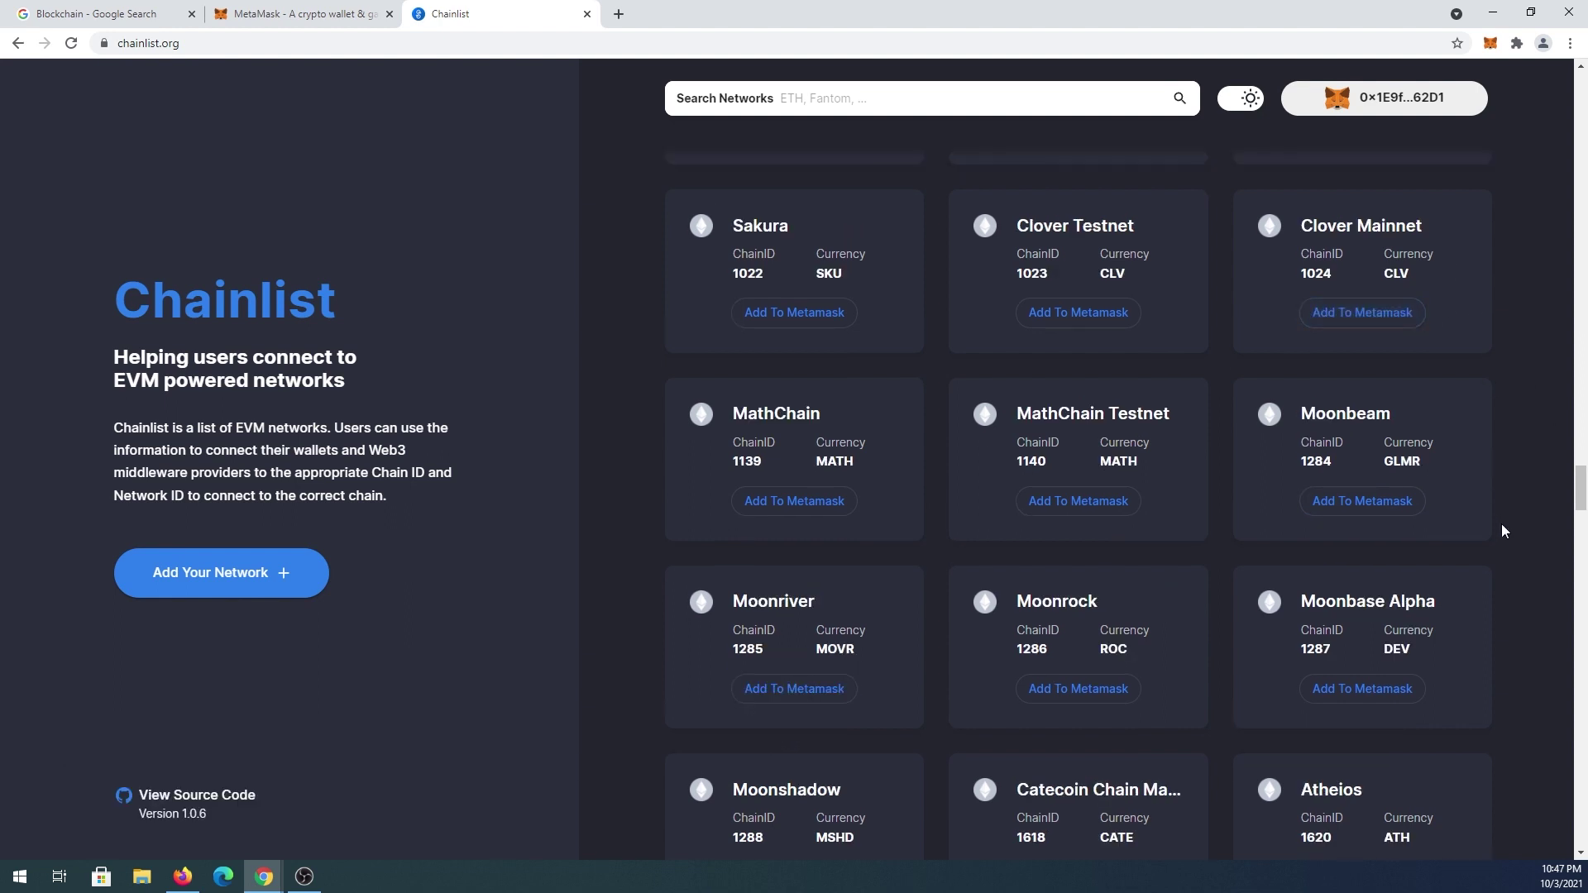
scroll(1503, 530, "down", 14)
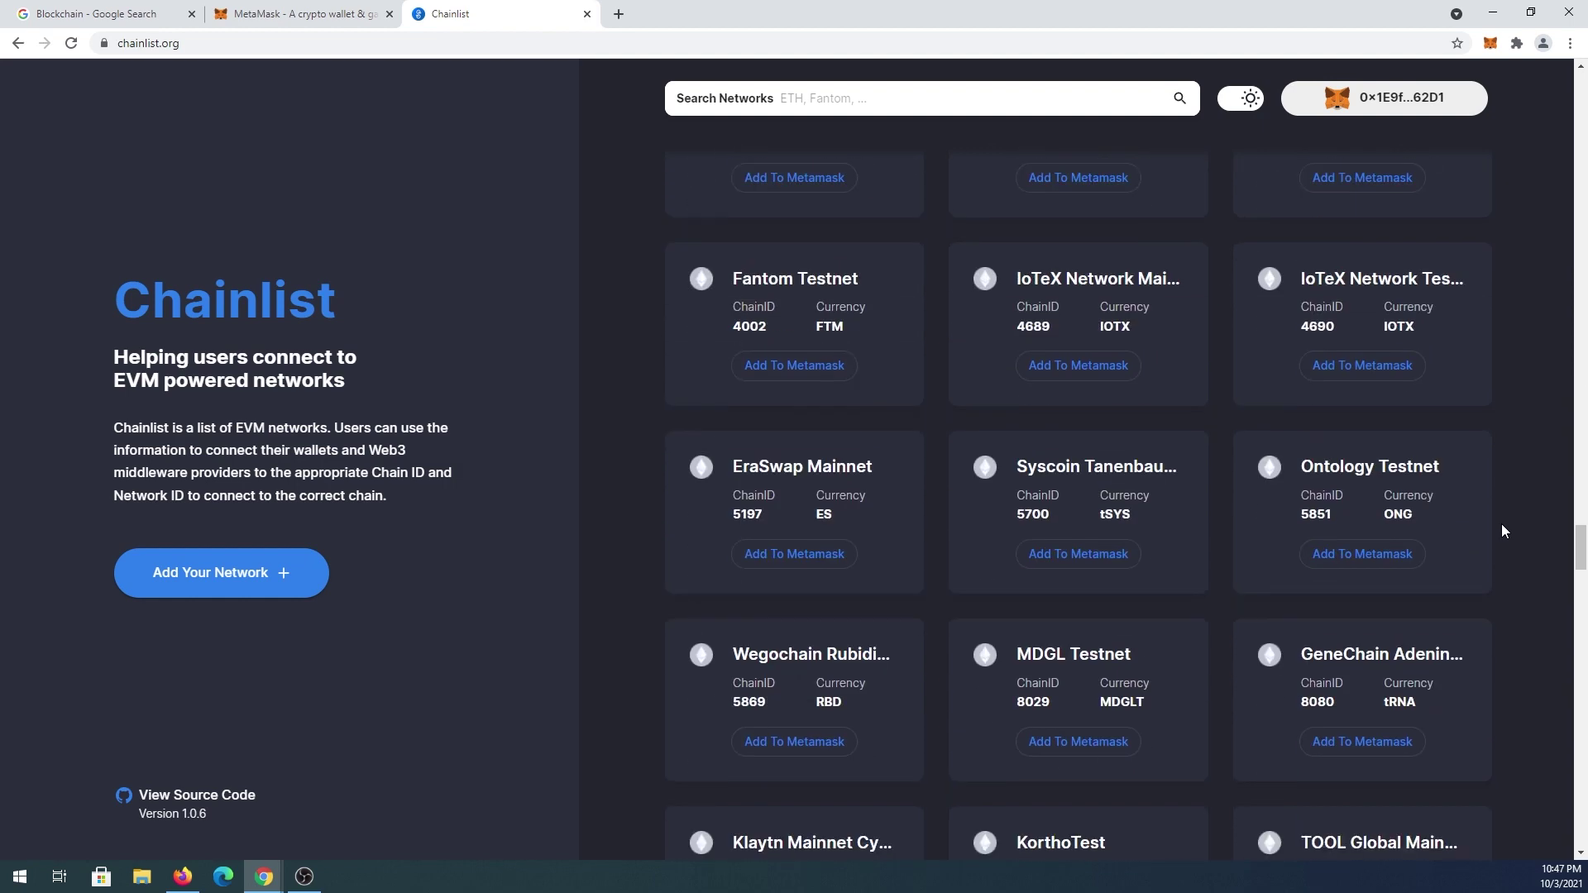